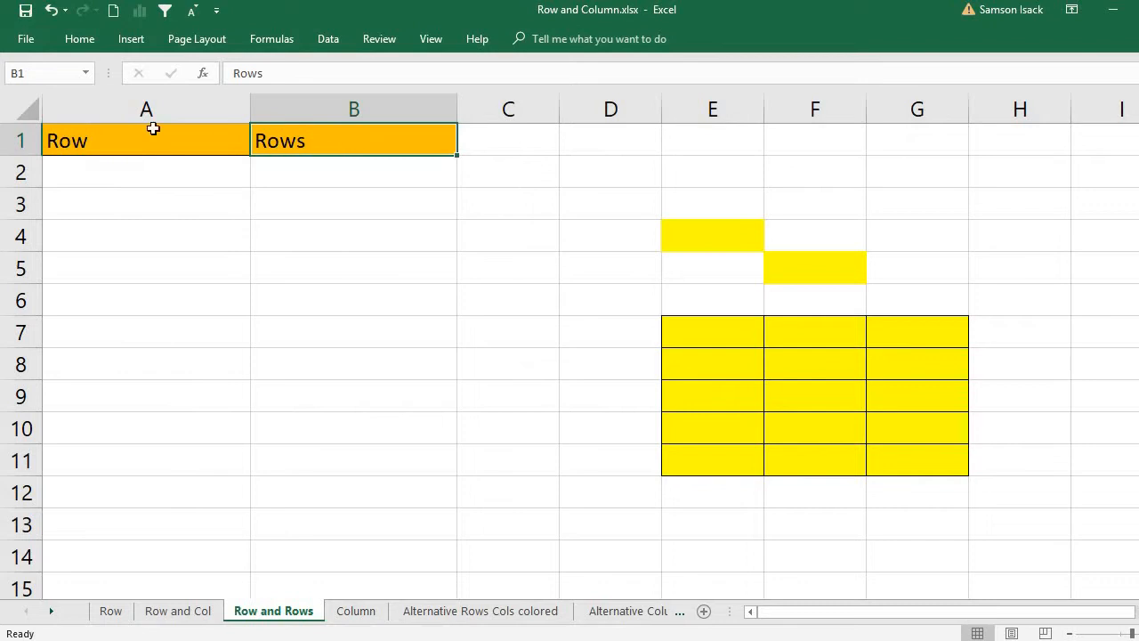
{"action": "left_click", "coordinate": [120, 144]}
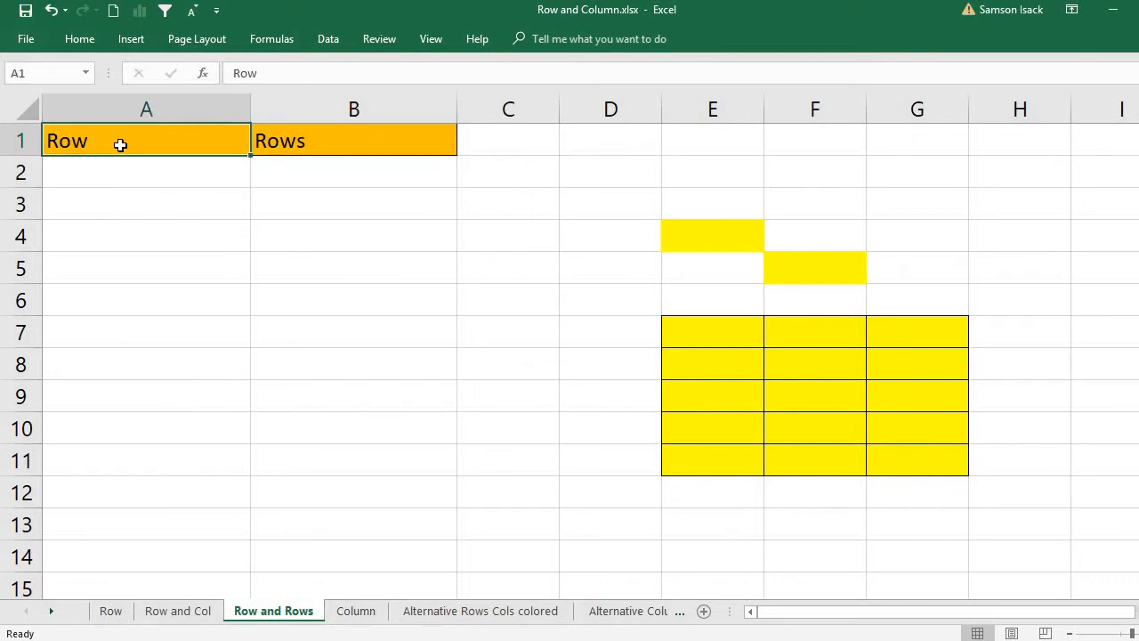
{"action": "left_click", "coordinate": [423, 142]}
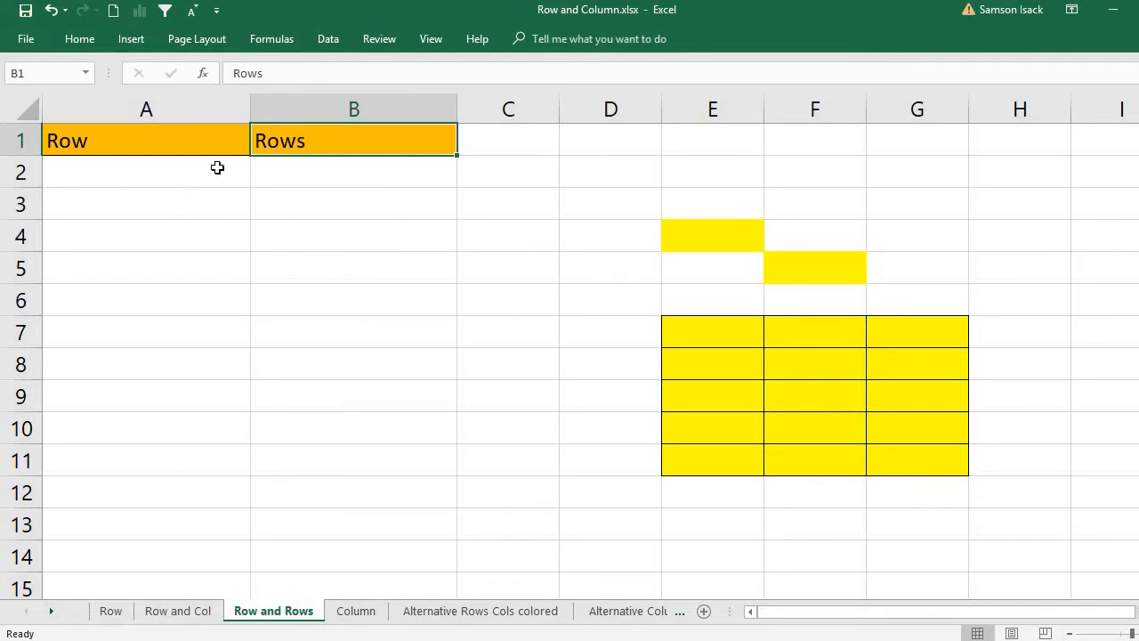
{"action": "double_click", "coordinate": [330, 142]}
{"action": "left_click", "coordinate": [266, 230]}
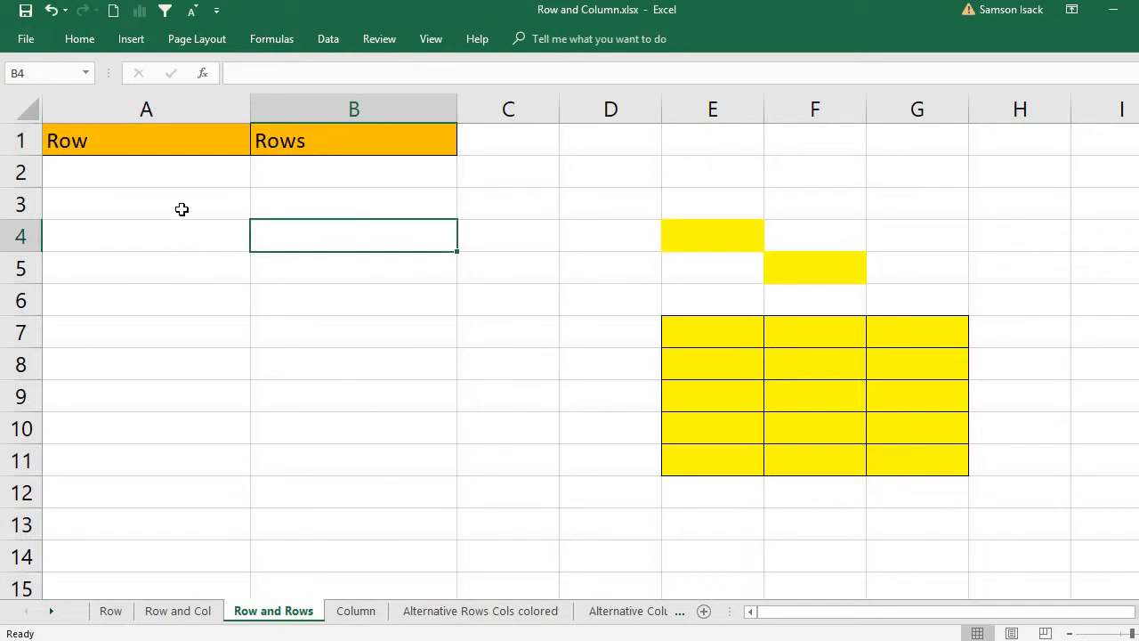
Enter the formula =ROW(E4) in cell A3 to return the row number of the single yellow cell E4
{"action": "left_click", "coordinate": [182, 209]}
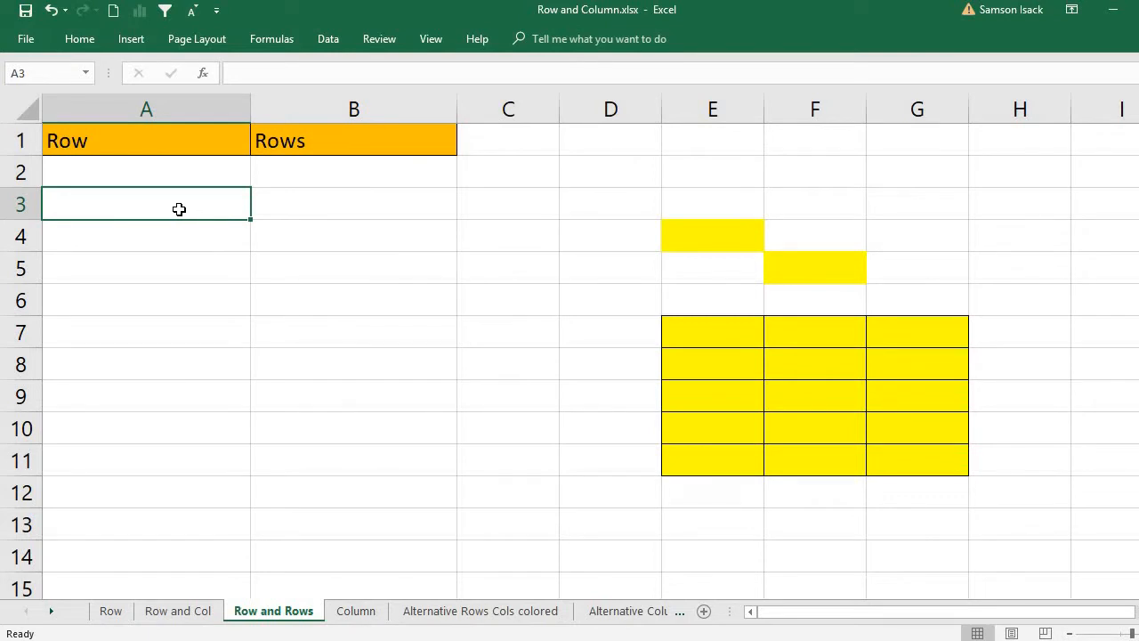
{"action": "type", "text": "=Row"}
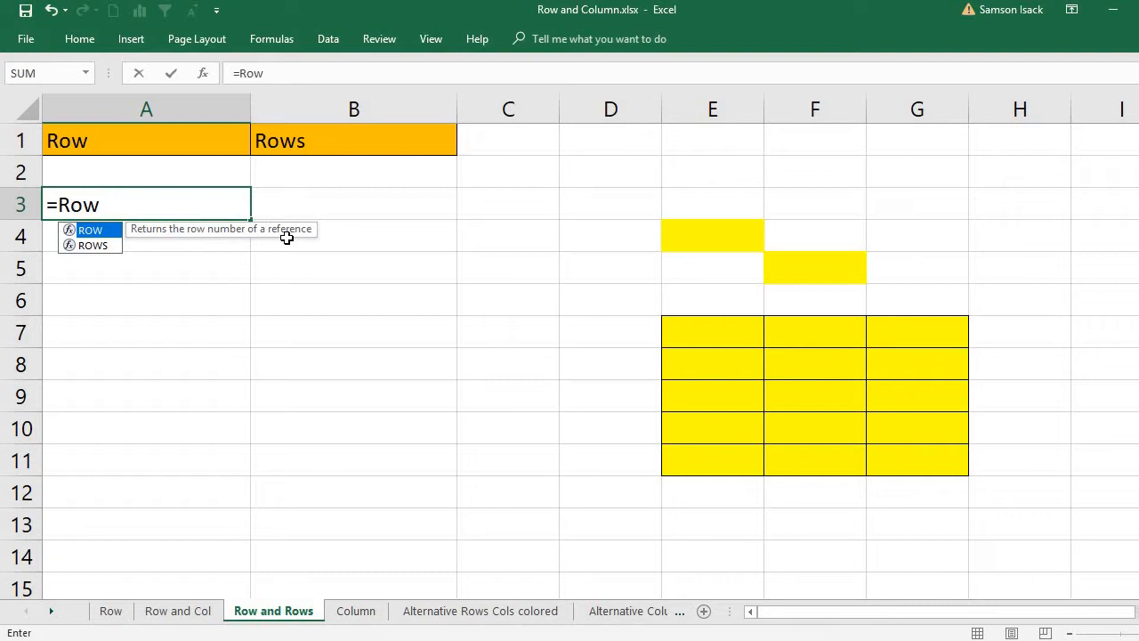
{"action": "type", "text": "("}
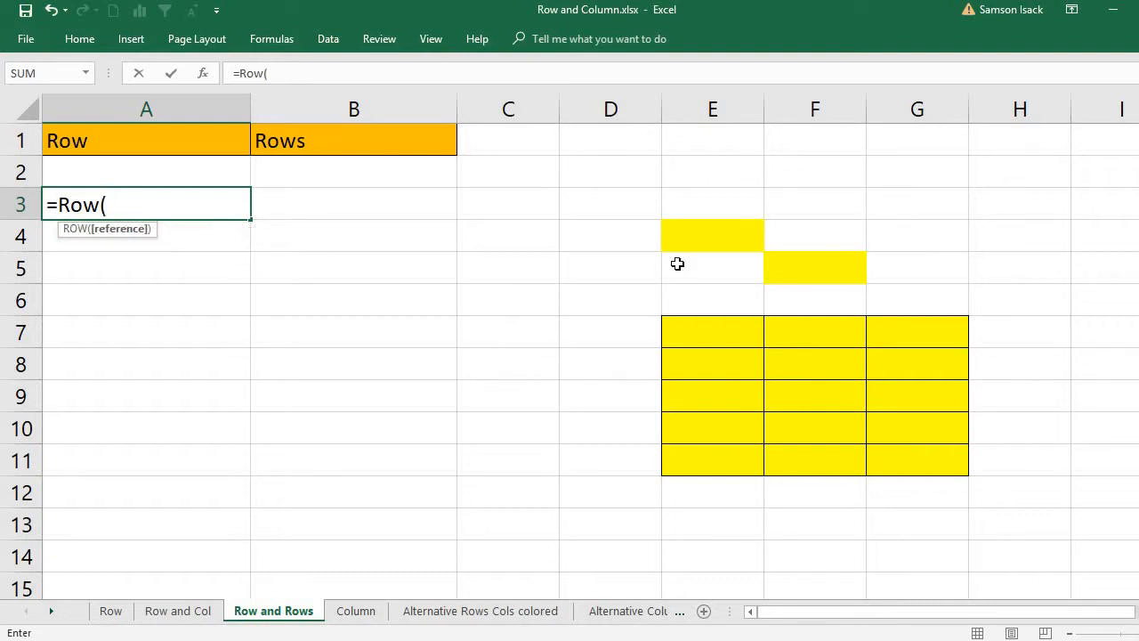
{"action": "left_click", "coordinate": [689, 233]}
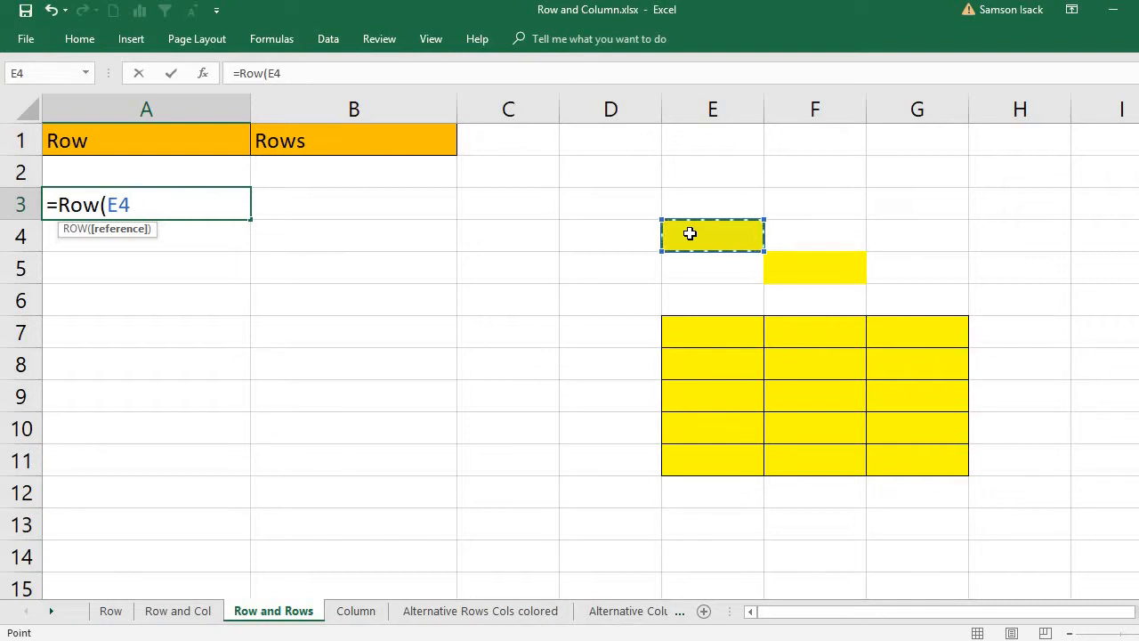
{"action": "type", "text": ")"}
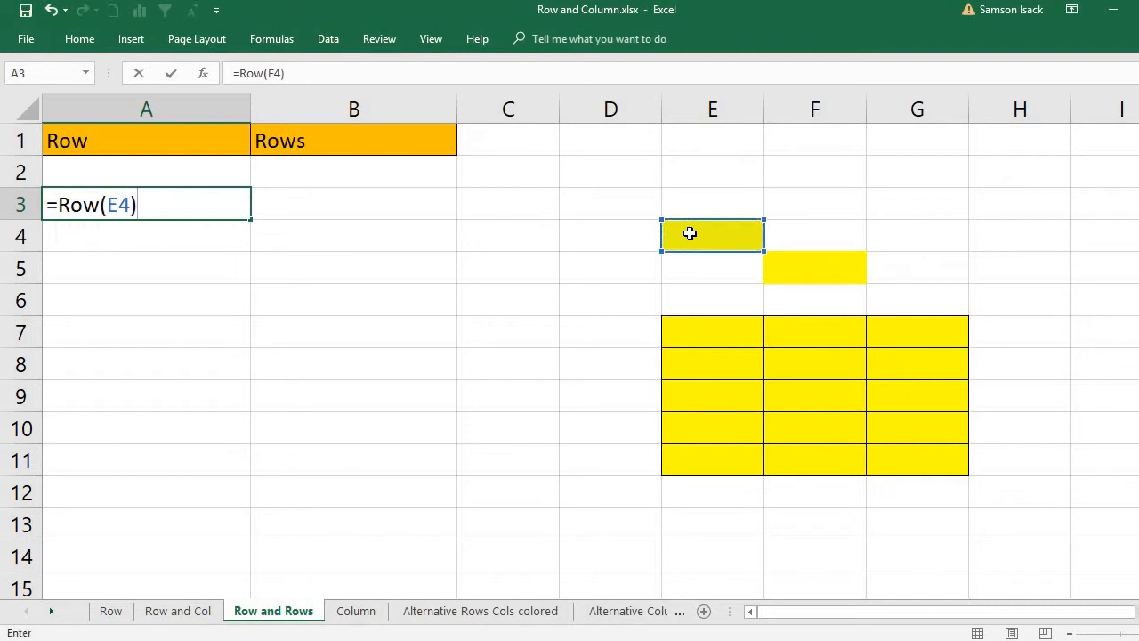
{"action": "key", "text": "Return"}
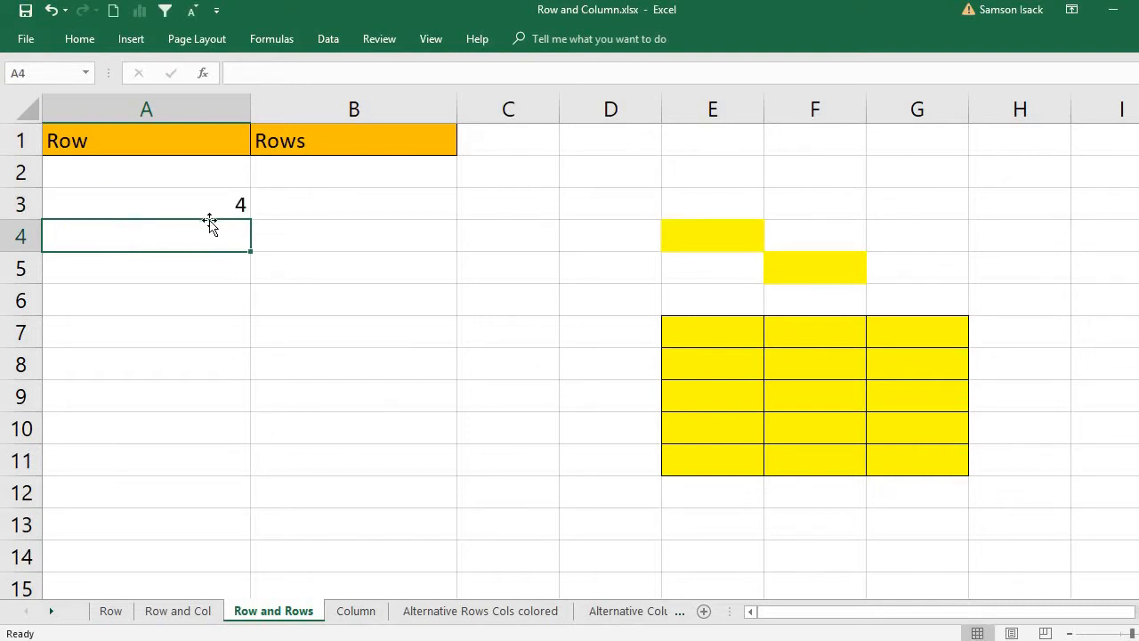
{"action": "left_click", "coordinate": [214, 212]}
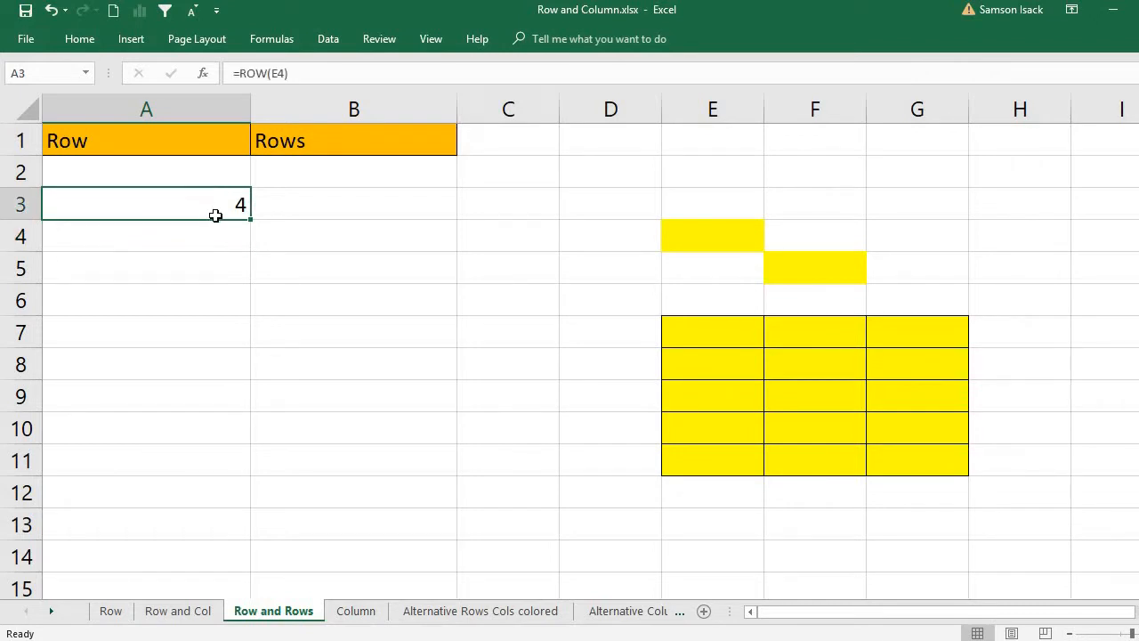
{"action": "left_click", "coordinate": [729, 246]}
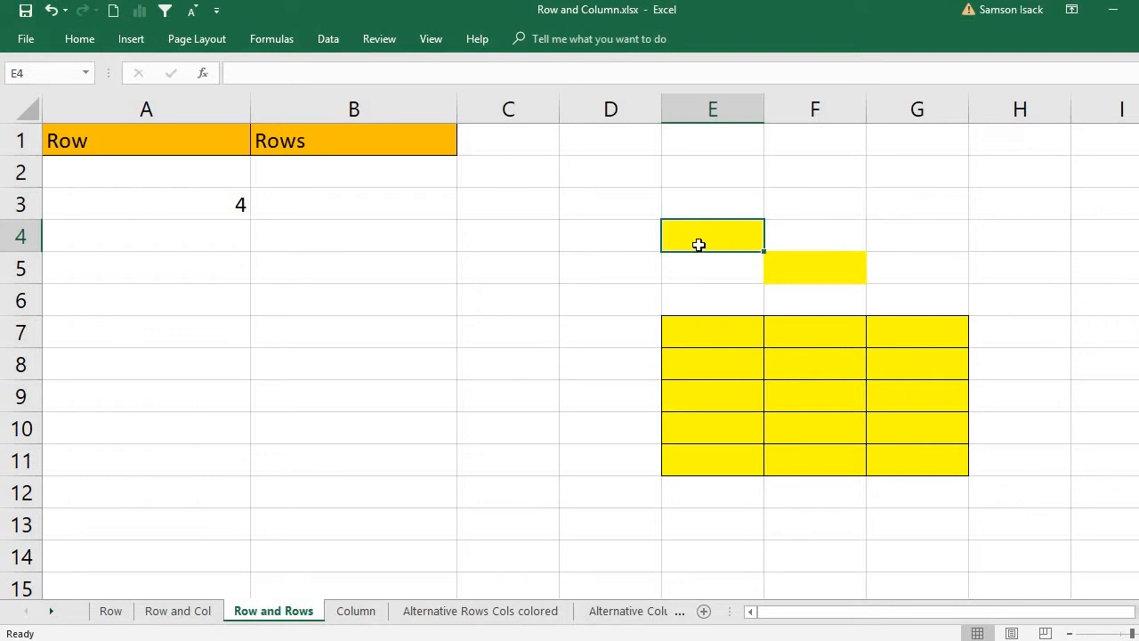
{"action": "left_click", "coordinate": [165, 204]}
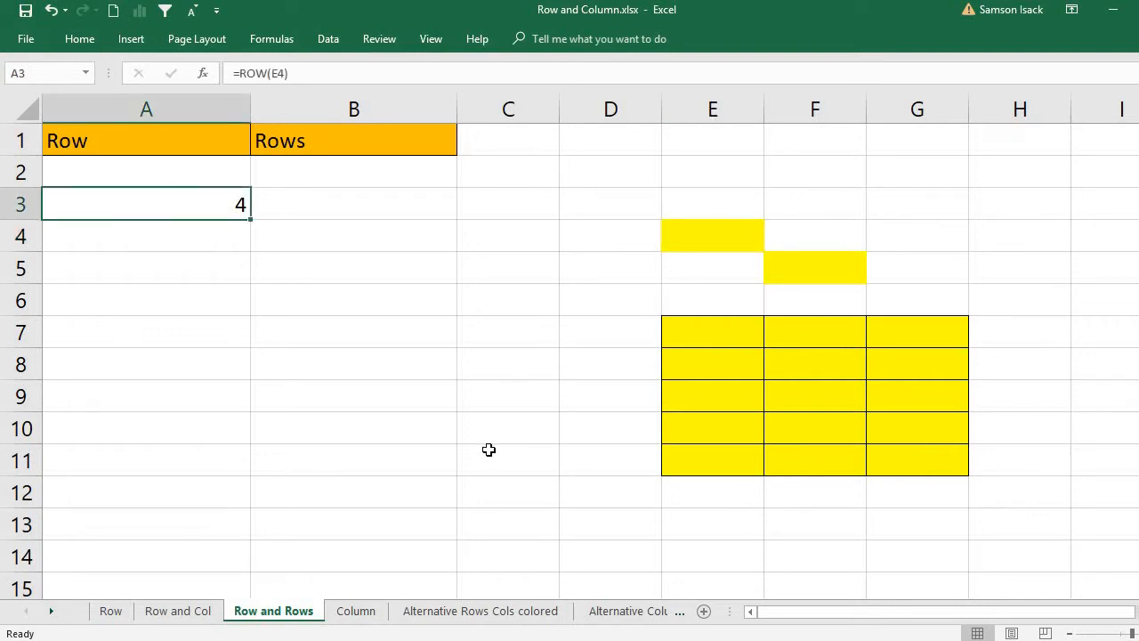
Enter the formula =ROWS(E4) in cell B3 to count the rows in the reference to E4
{"action": "left_click", "coordinate": [367, 203]}
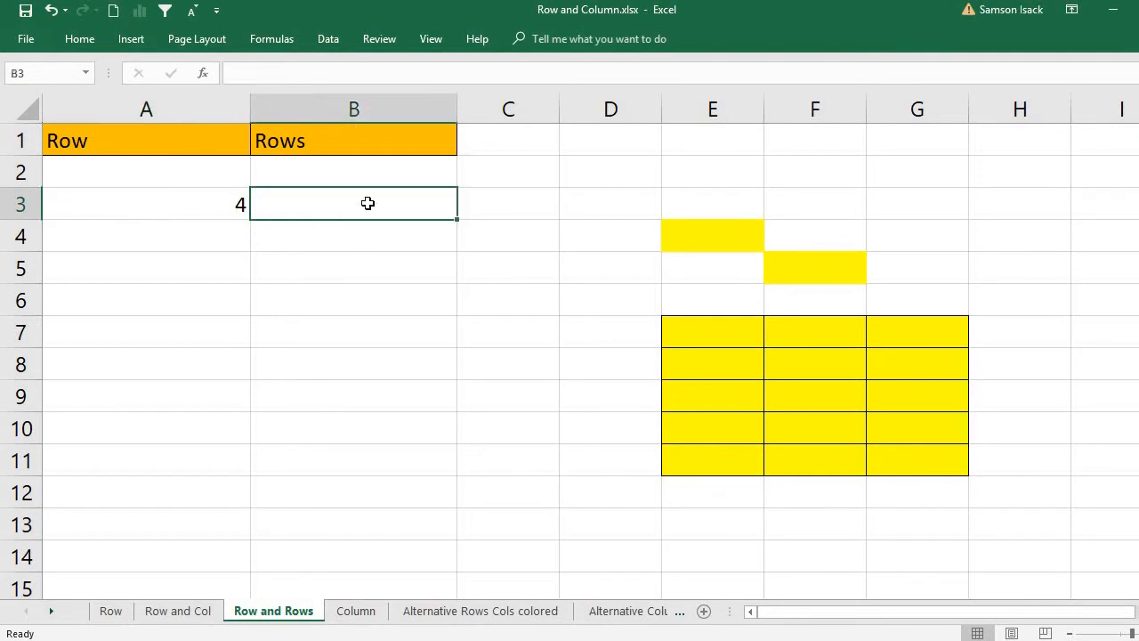
{"action": "type", "text": "="}
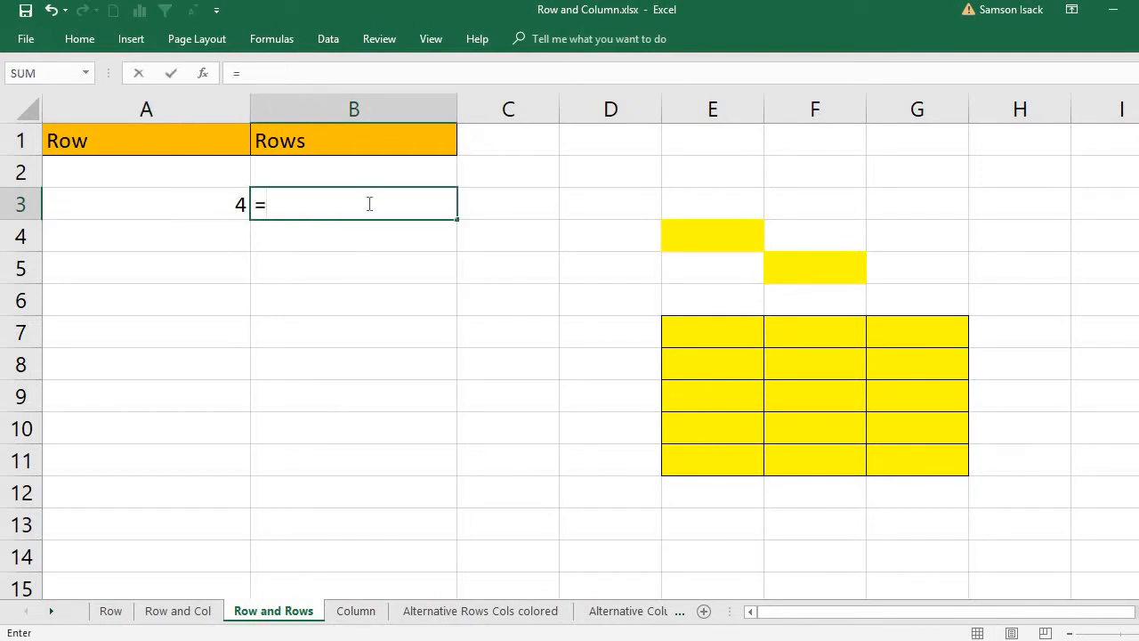
{"action": "type", "text": "R"}
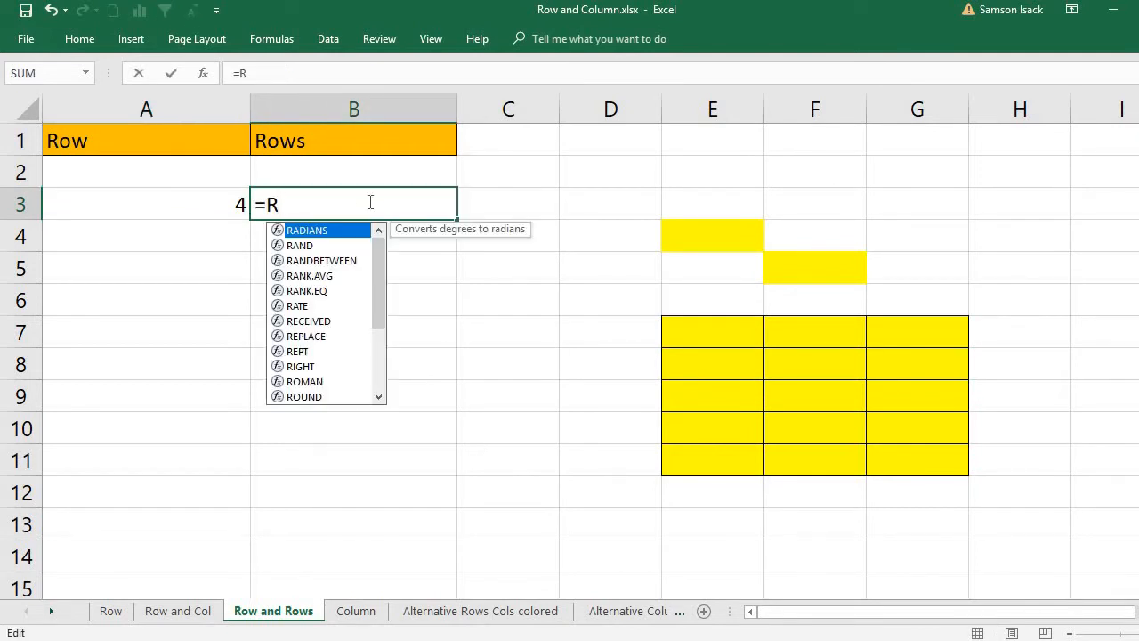
{"action": "type", "text": "ows"}
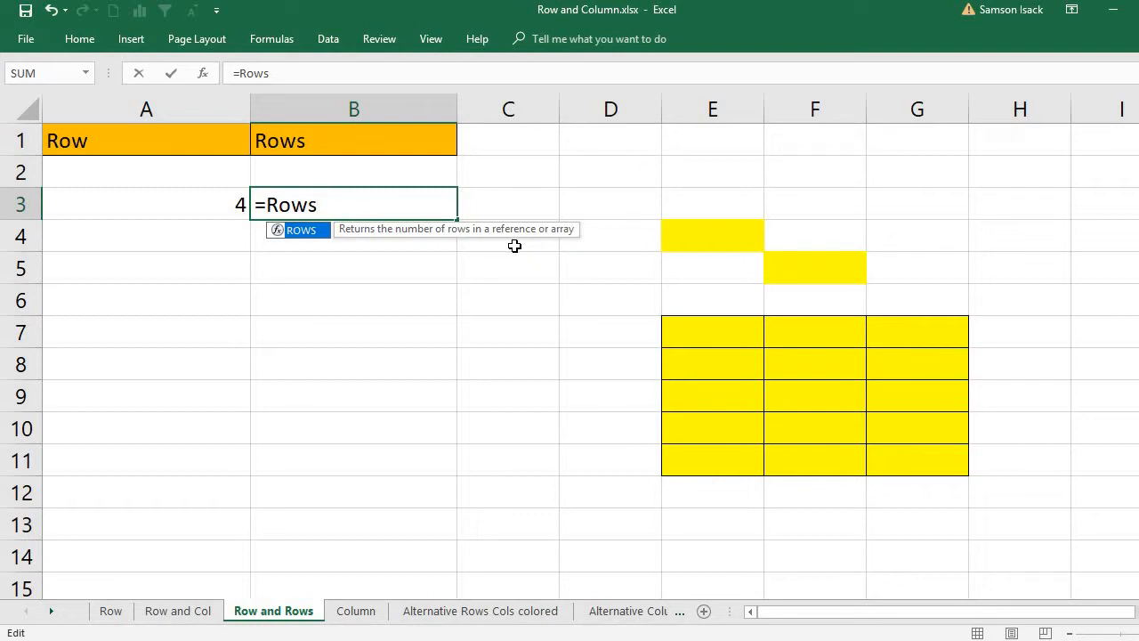
{"action": "type", "text": "("}
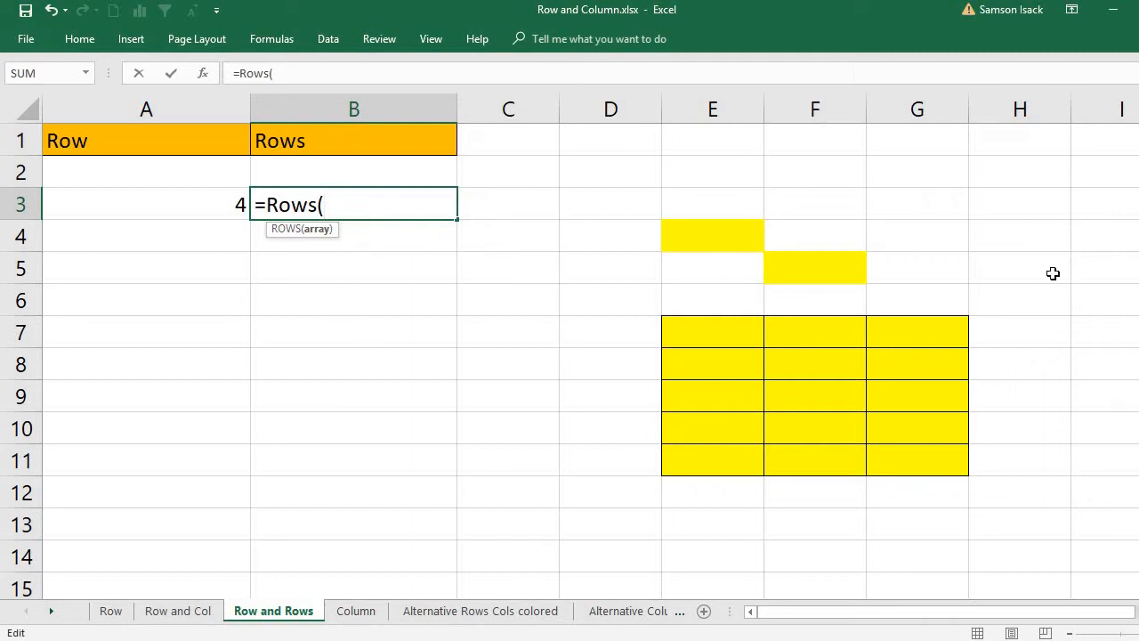
{"action": "left_click", "coordinate": [738, 237]}
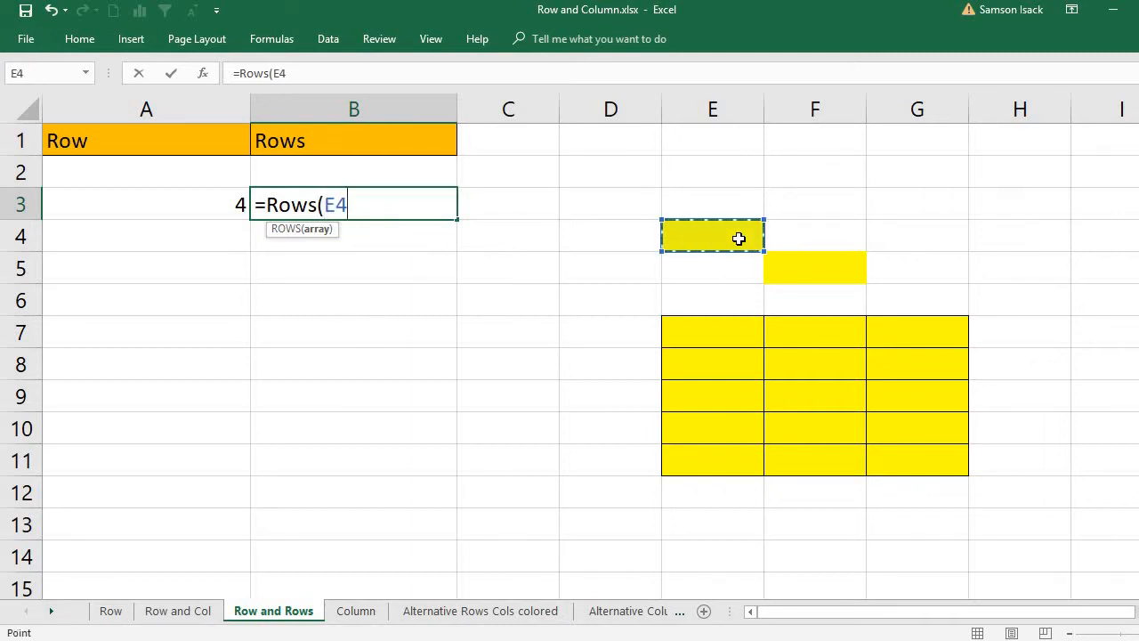
{"action": "type", "text": ")"}
{"action": "key", "text": "Return"}
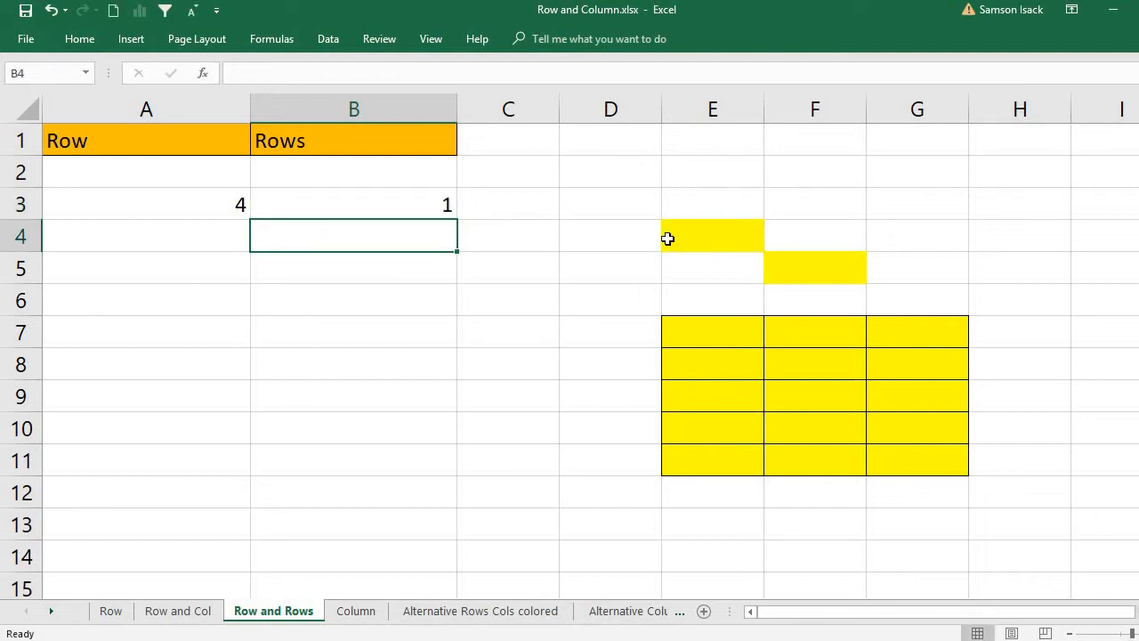
{"action": "left_click", "coordinate": [444, 208]}
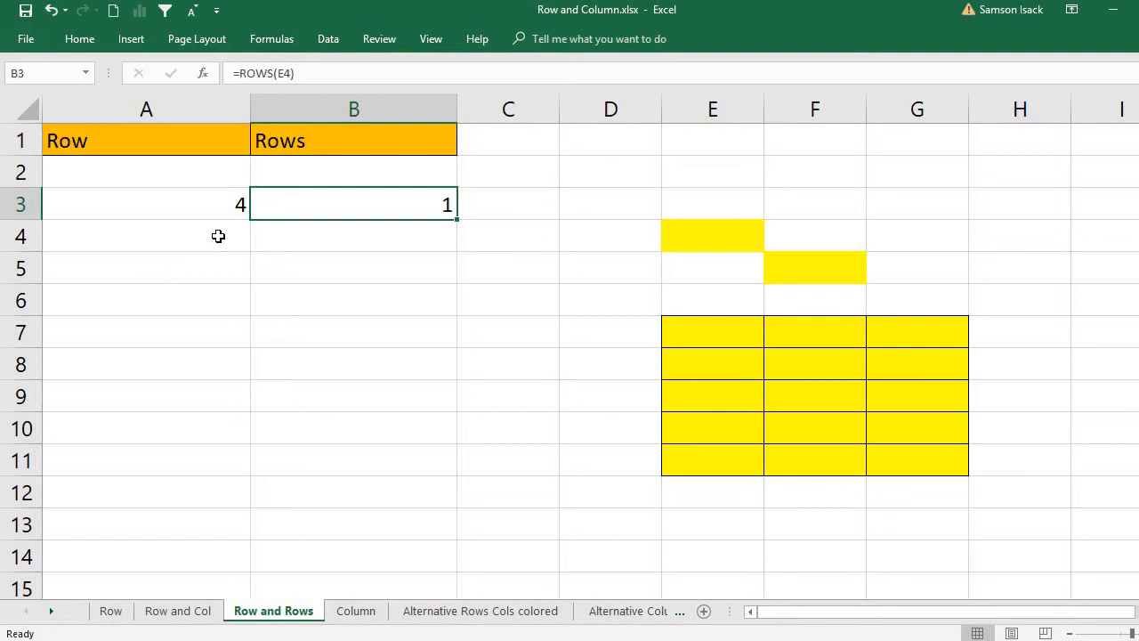
Enter the formula =ROW(F5) in cell A5 to return the row number of the yellow cell F5
{"action": "left_click", "coordinate": [218, 236]}
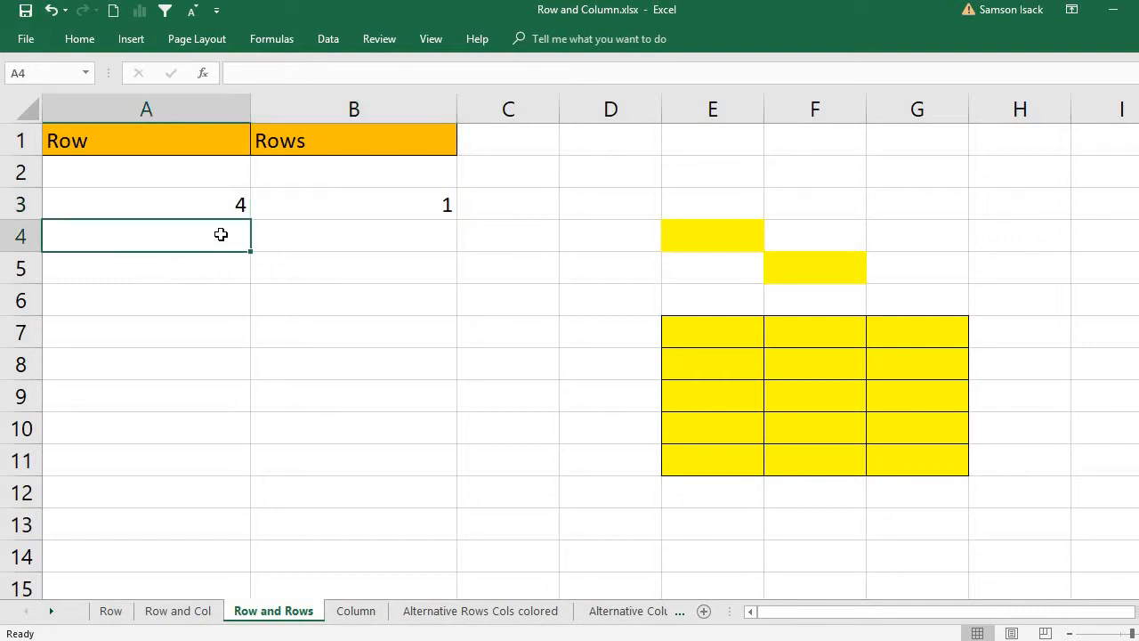
{"action": "left_click", "coordinate": [812, 270]}
{"action": "left_click", "coordinate": [163, 257]}
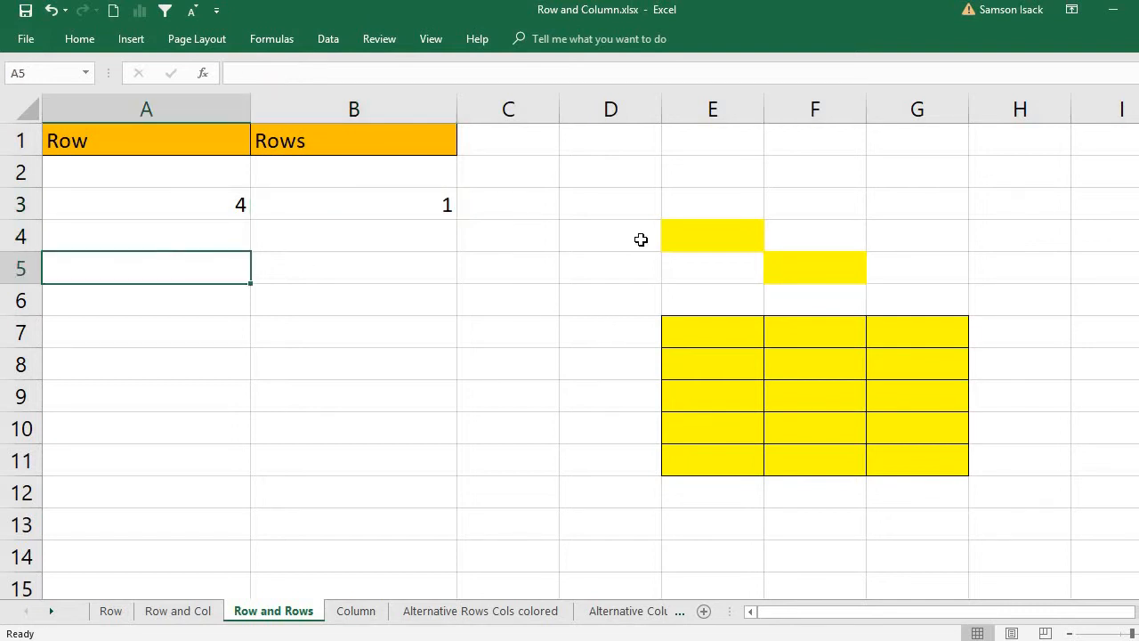
{"action": "type", "text": "="}
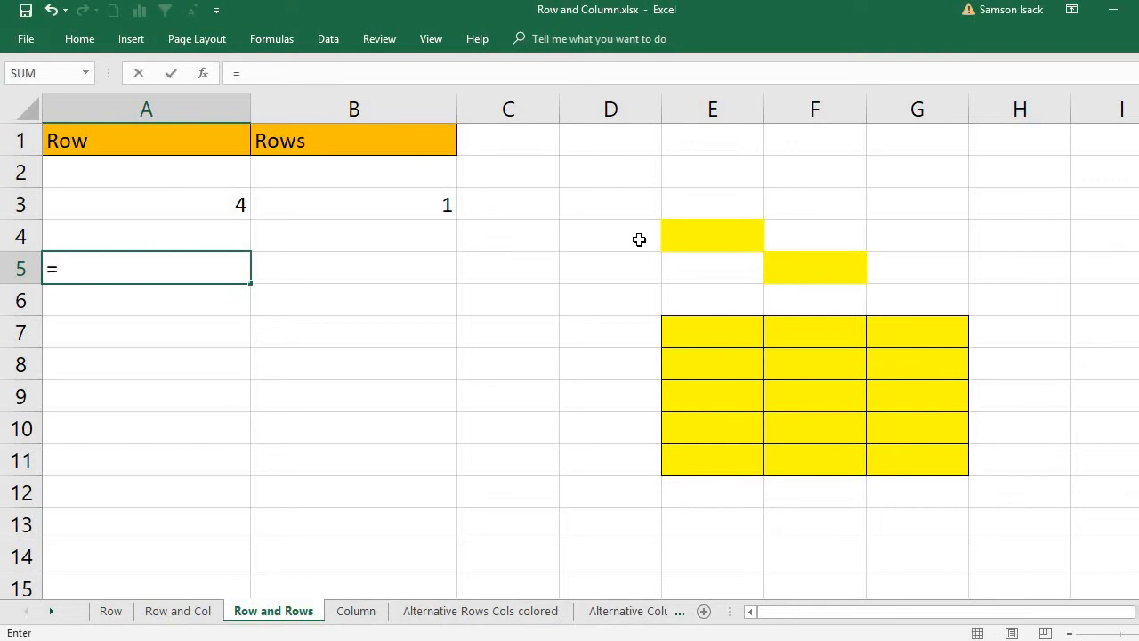
{"action": "type", "text": "Row"}
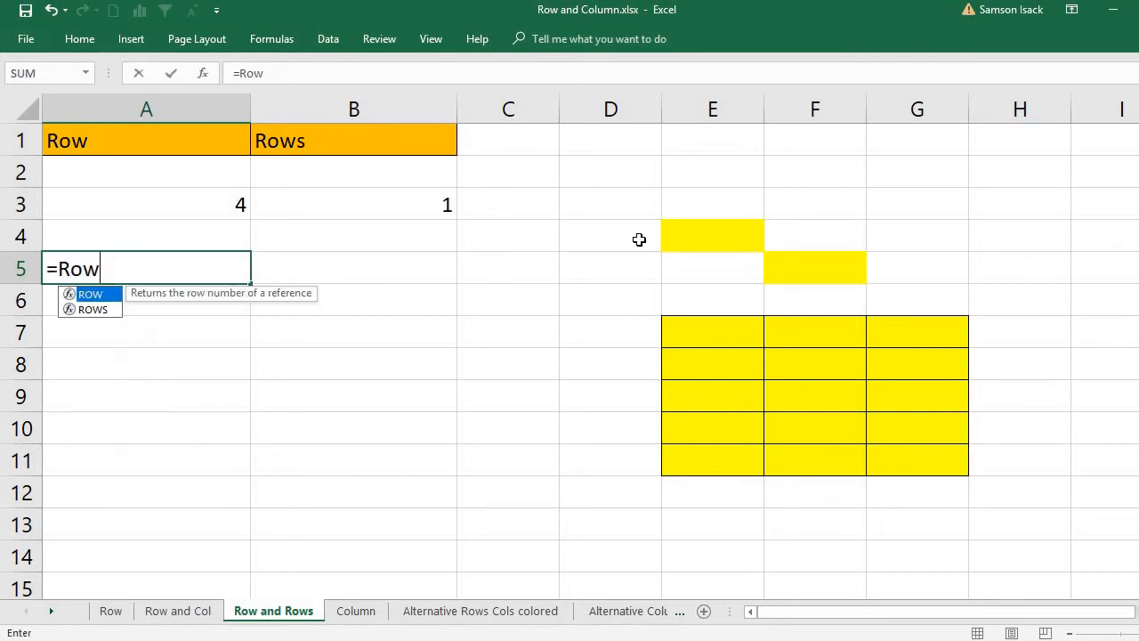
{"action": "type", "text": "("}
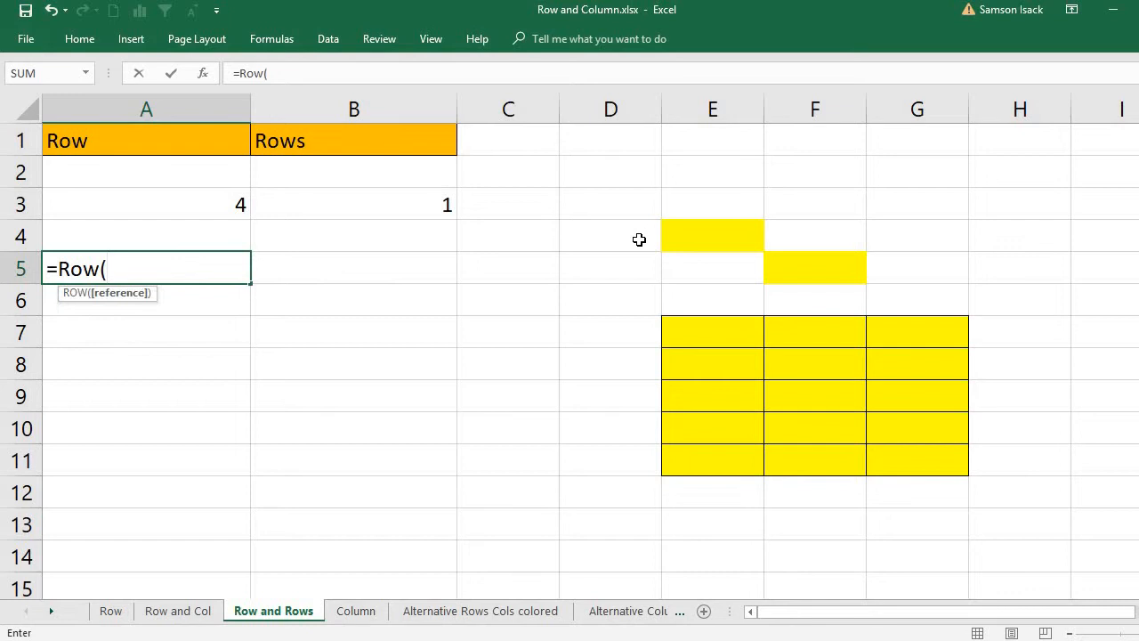
{"action": "left_click", "coordinate": [810, 270]}
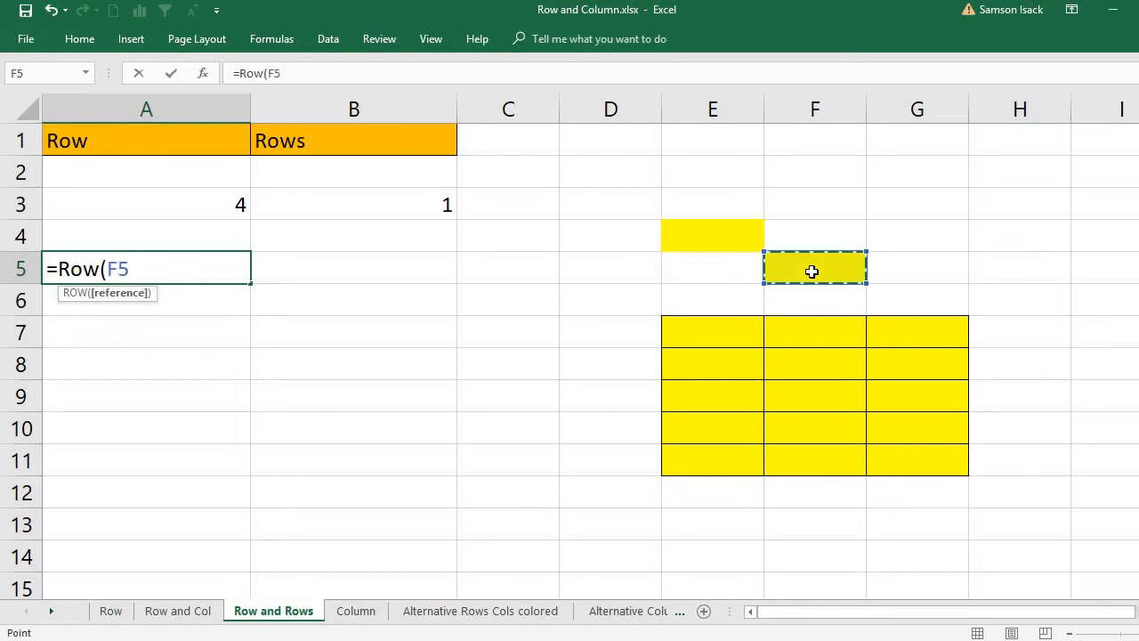
{"action": "type", "text": ")"}
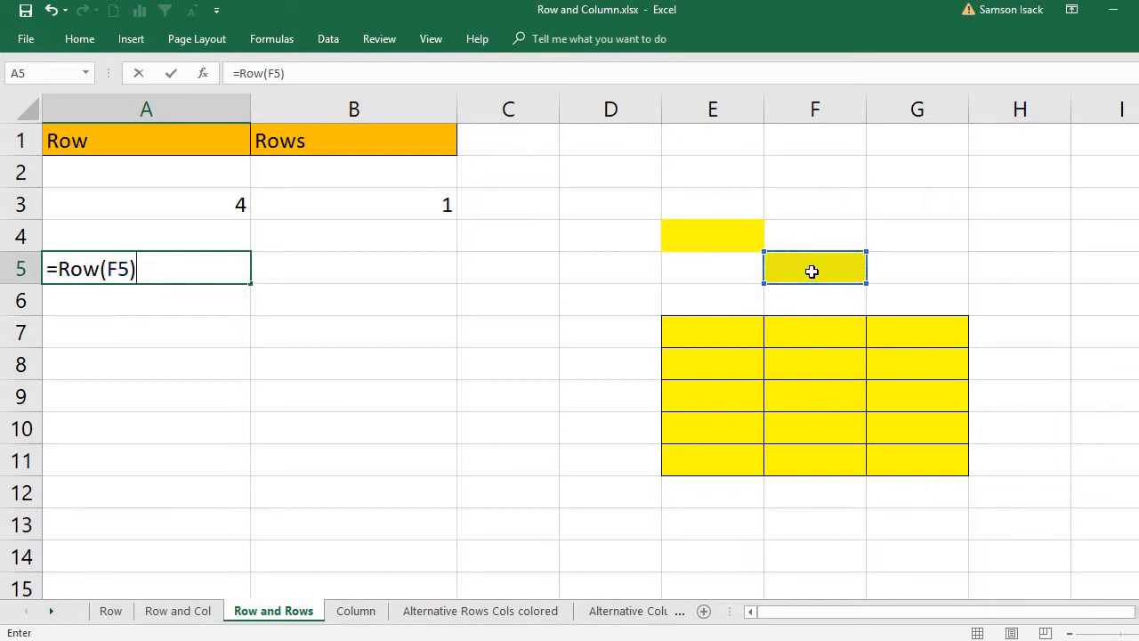
{"action": "key", "text": "Return"}
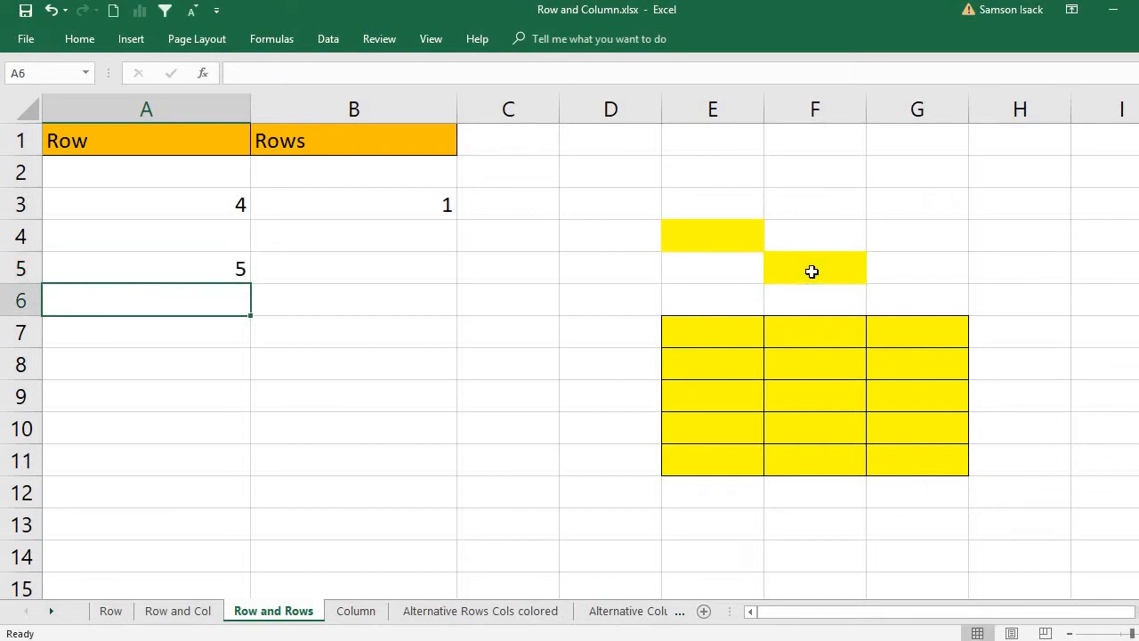
Check the ROW formula in A5 against sheet row 5 and its referenced cell F5
{"action": "left_click", "coordinate": [183, 267]}
{"action": "left_click", "coordinate": [15, 269]}
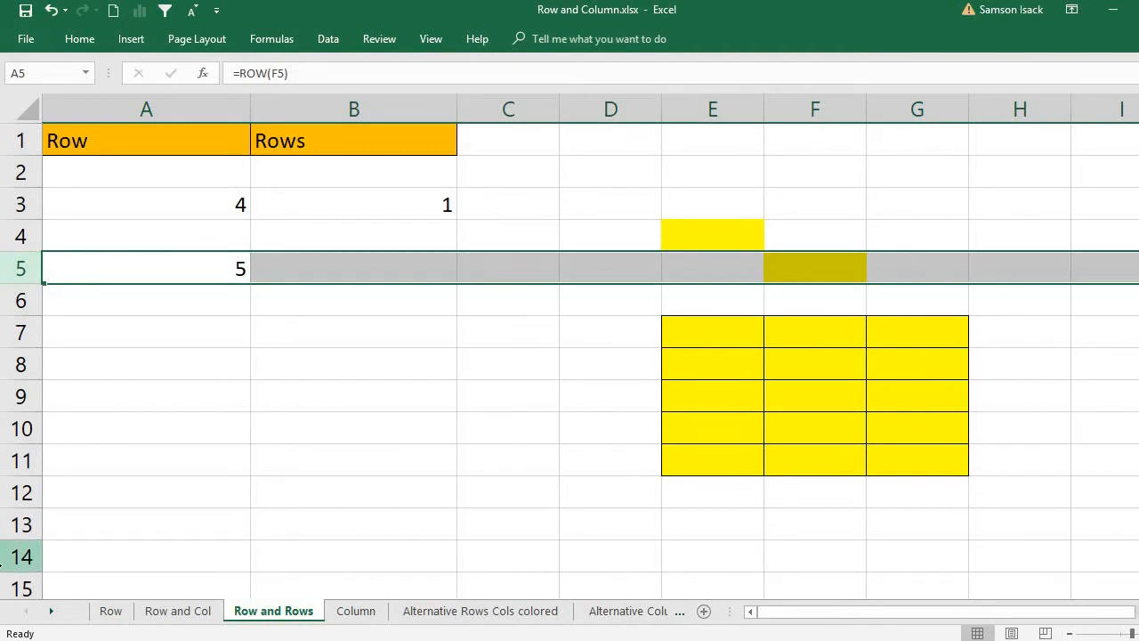
{"action": "left_click", "coordinate": [808, 266]}
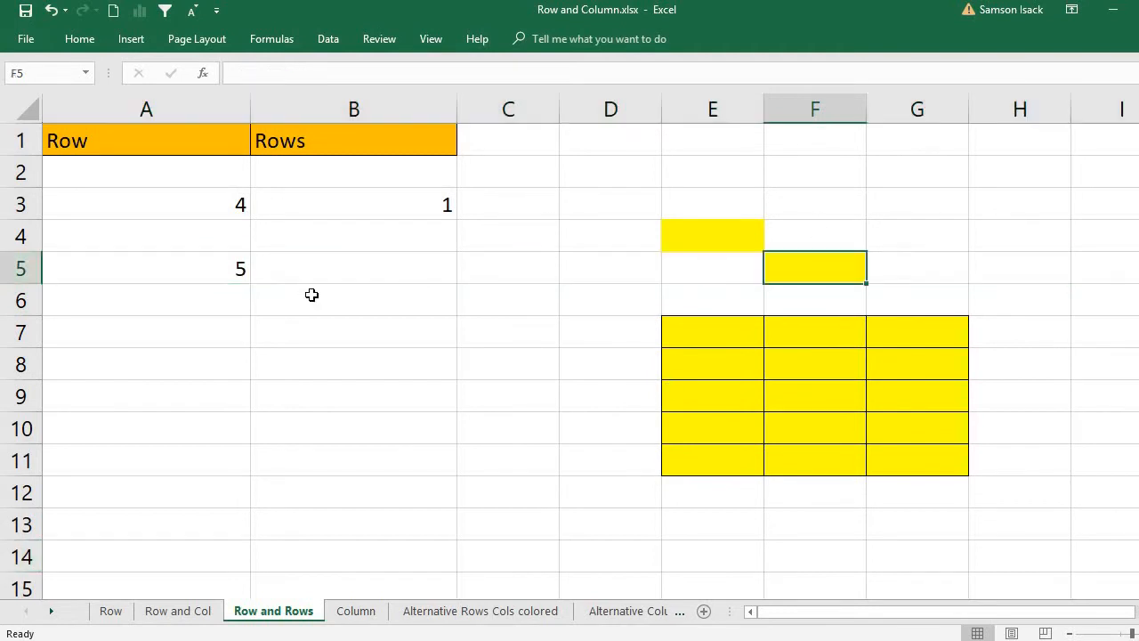
{"action": "left_click", "coordinate": [242, 273]}
{"action": "left_click", "coordinate": [842, 272]}
{"action": "double_click", "coordinate": [842, 271]}
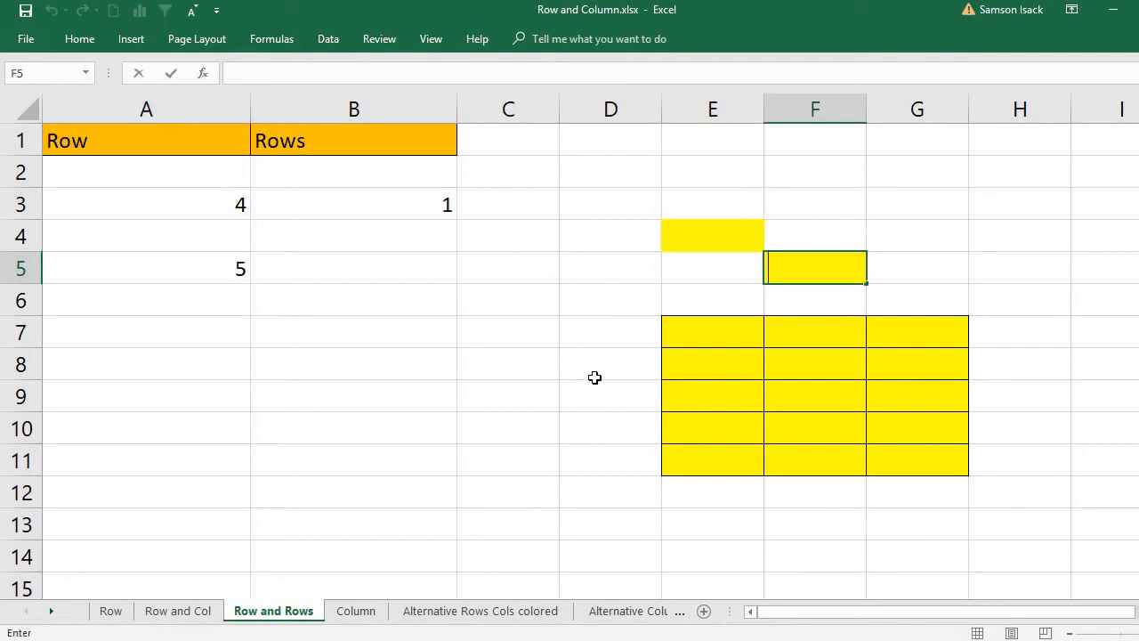
{"action": "key", "text": "Return"}
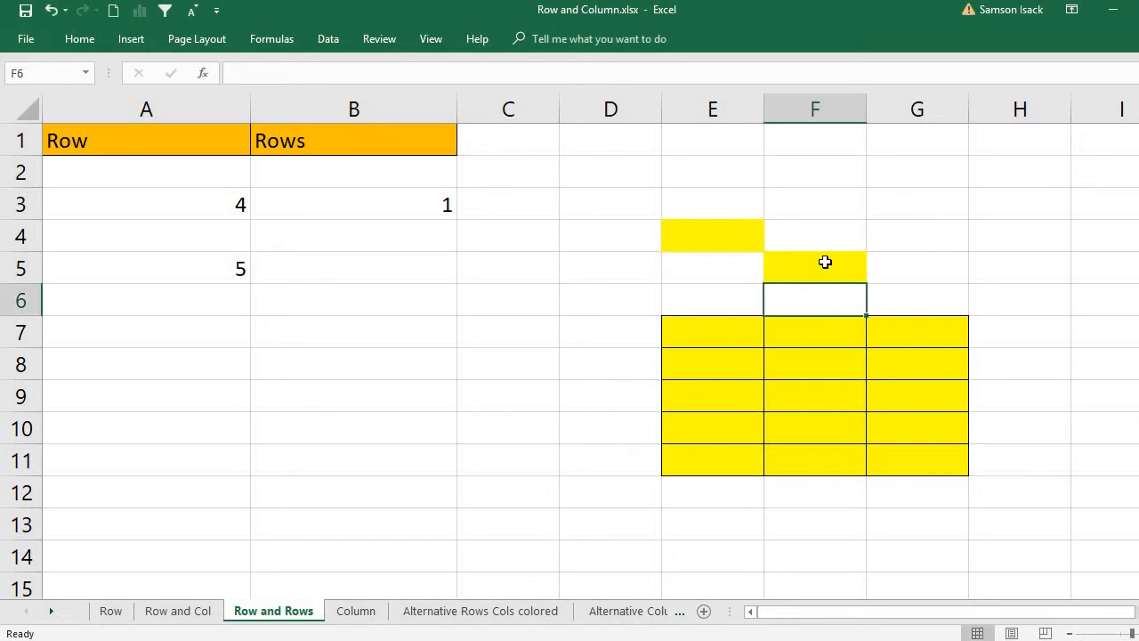
{"action": "left_click", "coordinate": [825, 262]}
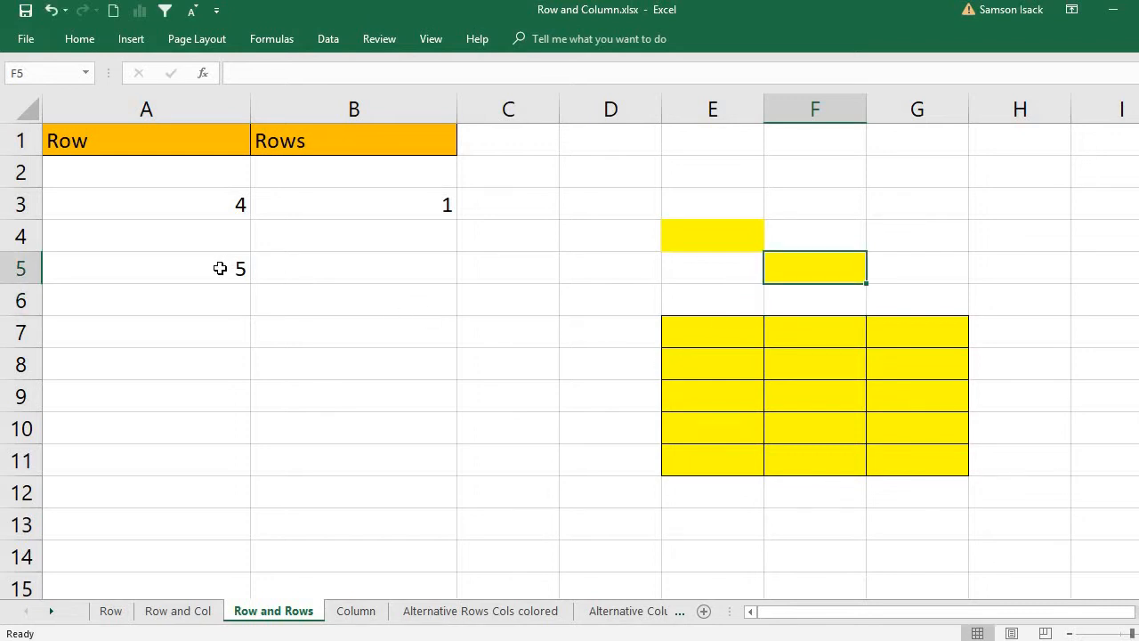
Enter the formula =ROWS(F5) in cell B5 to count the rows in the reference to the yellow cell F5
{"action": "left_click", "coordinate": [380, 275]}
{"action": "type", "text": "="}
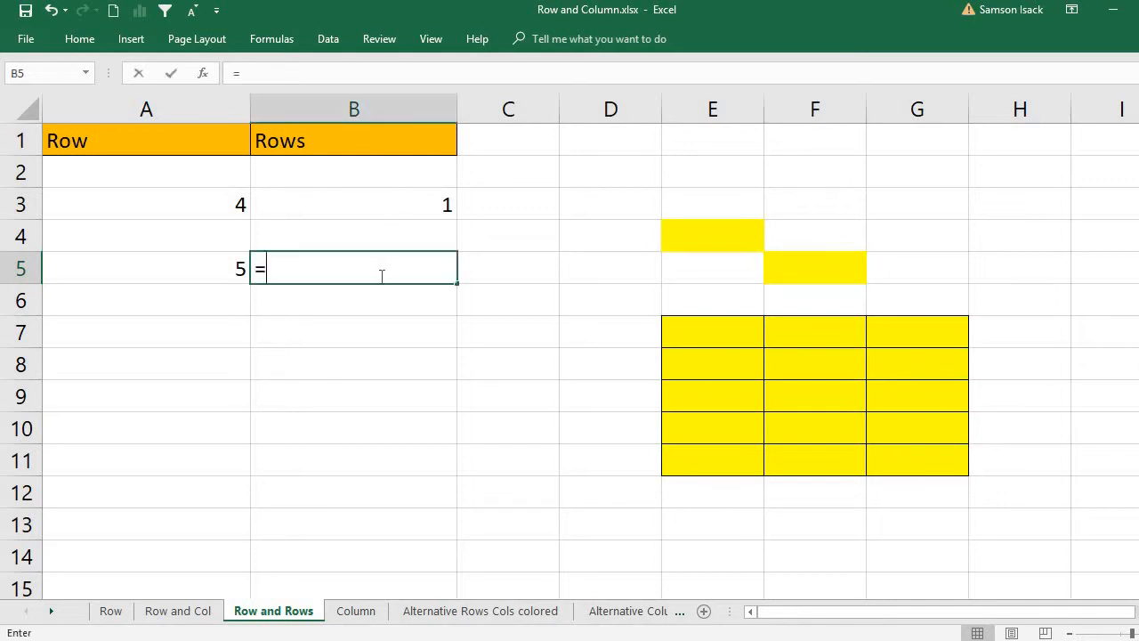
{"action": "type", "text": "R"}
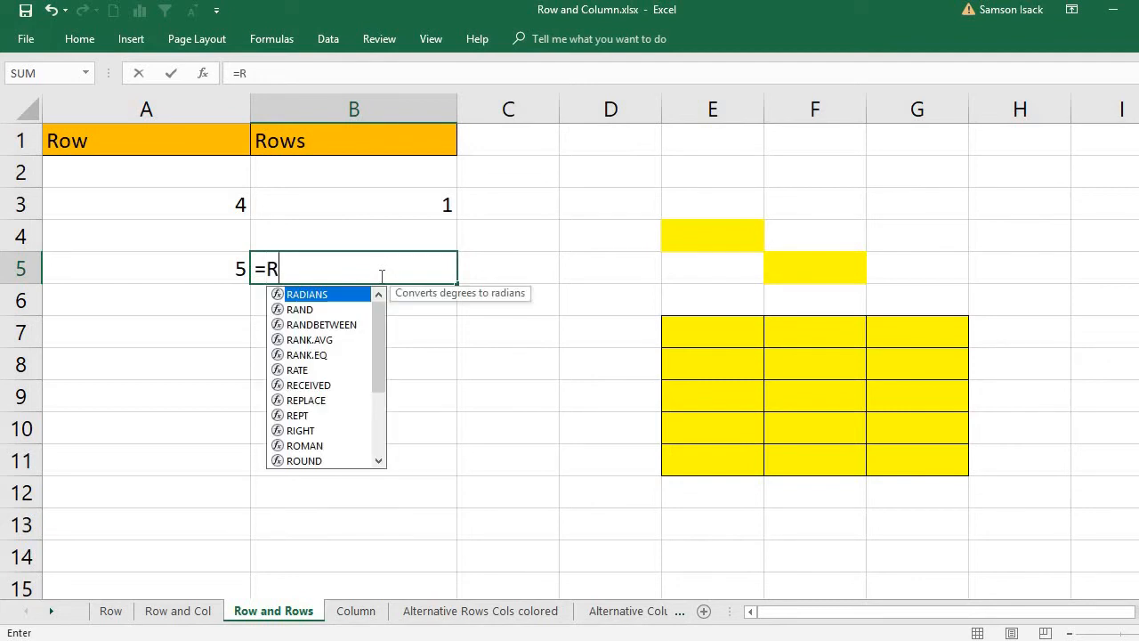
{"action": "type", "text": "ows"}
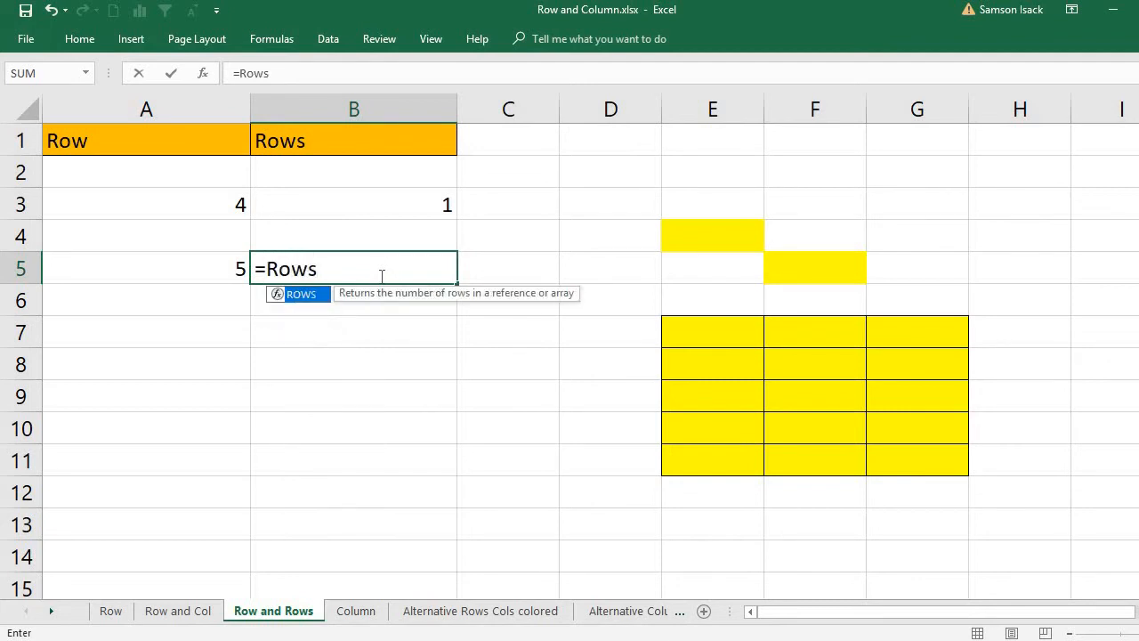
{"action": "type", "text": "("}
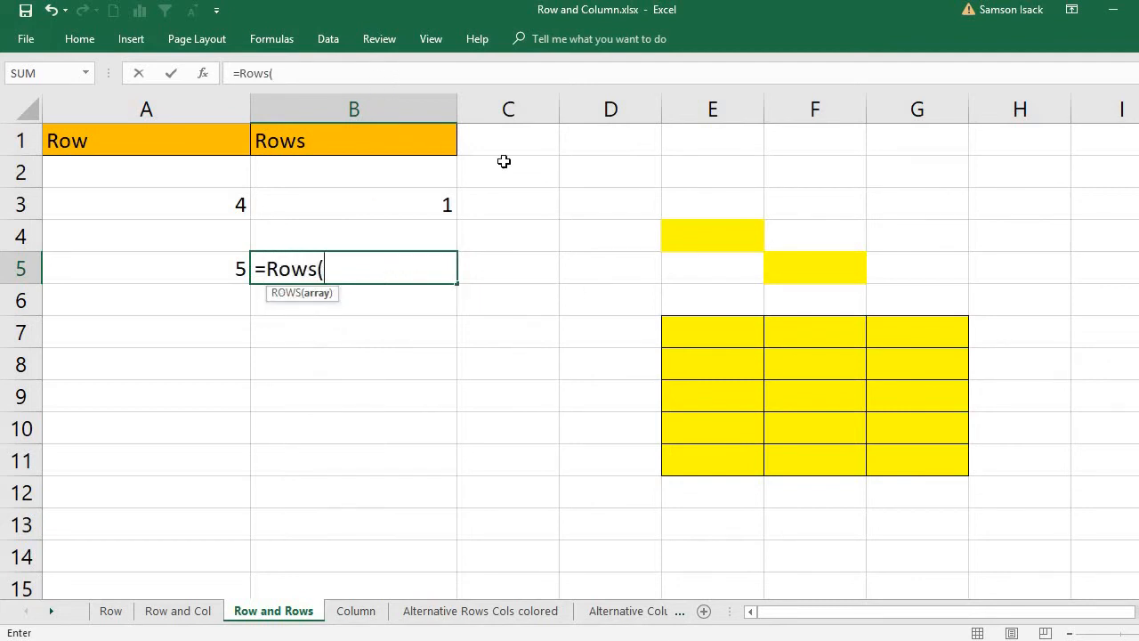
{"action": "left_click", "coordinate": [830, 270]}
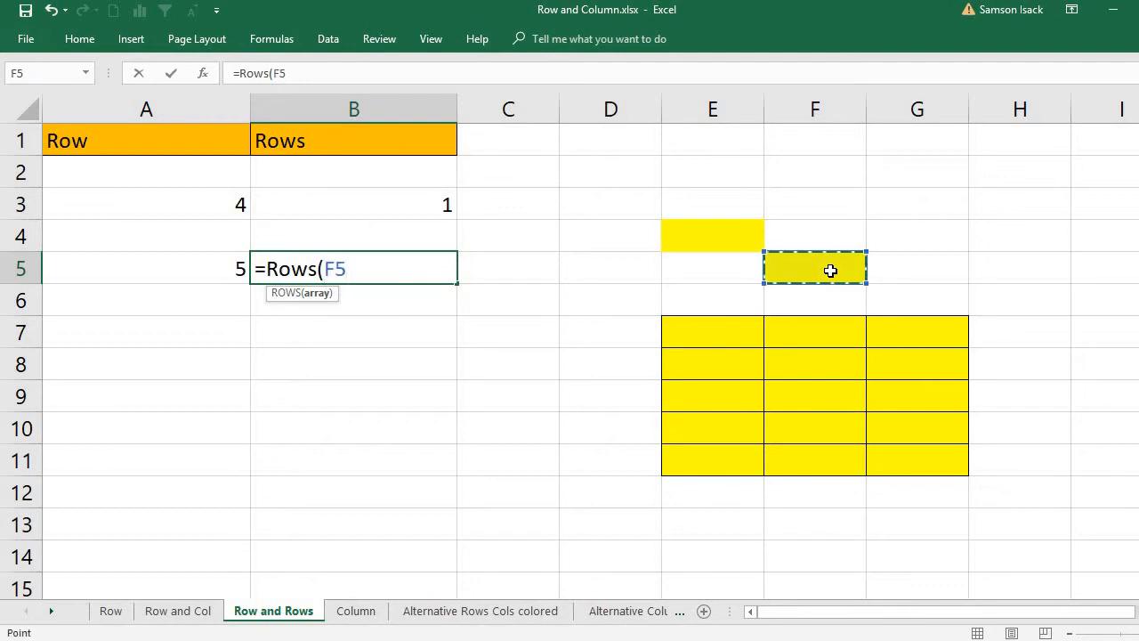
{"action": "type", "text": ")"}
{"action": "key", "text": "Return"}
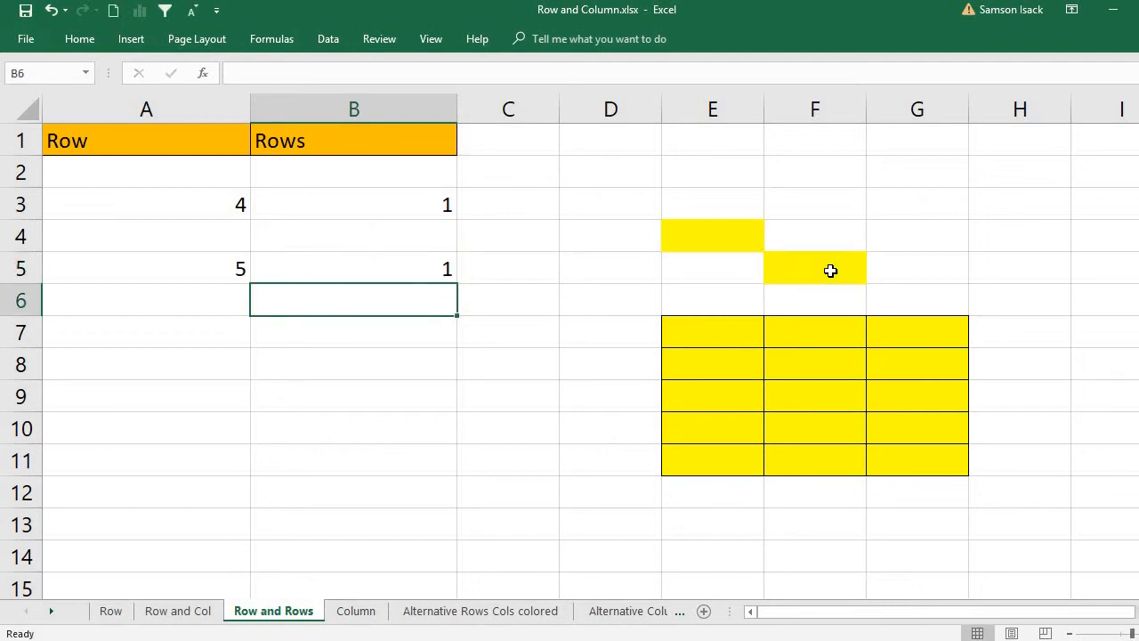
{"action": "left_click", "coordinate": [325, 265]}
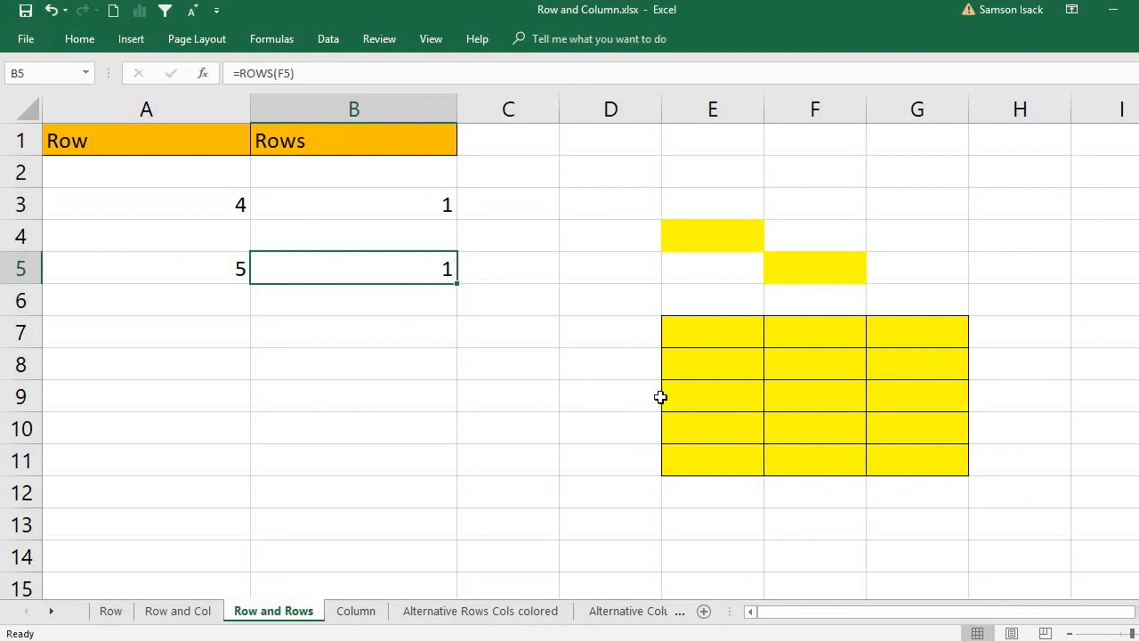
Enter the formula =ROW(E7:G11) in cell A7 to return the row number for the bordered yellow range
{"action": "left_click_drag", "start_coordinate": [751, 356], "coordinate": [925, 458]}
{"action": "left_click_drag", "start_coordinate": [739, 336], "coordinate": [925, 463]}
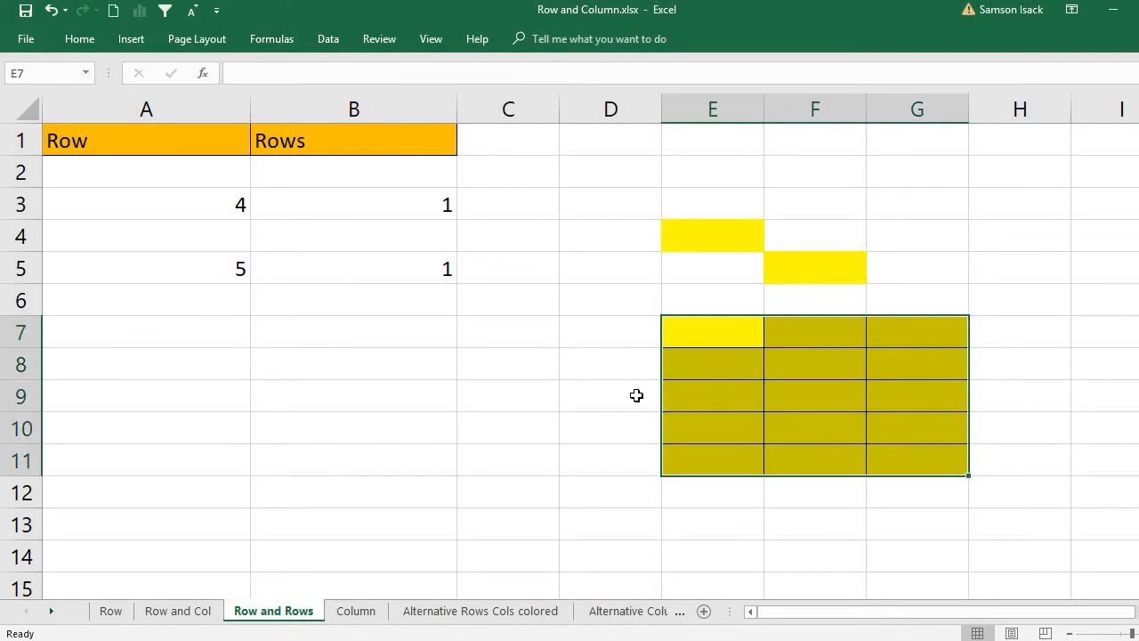
{"action": "left_click", "coordinate": [204, 326]}
{"action": "type", "text": "="}
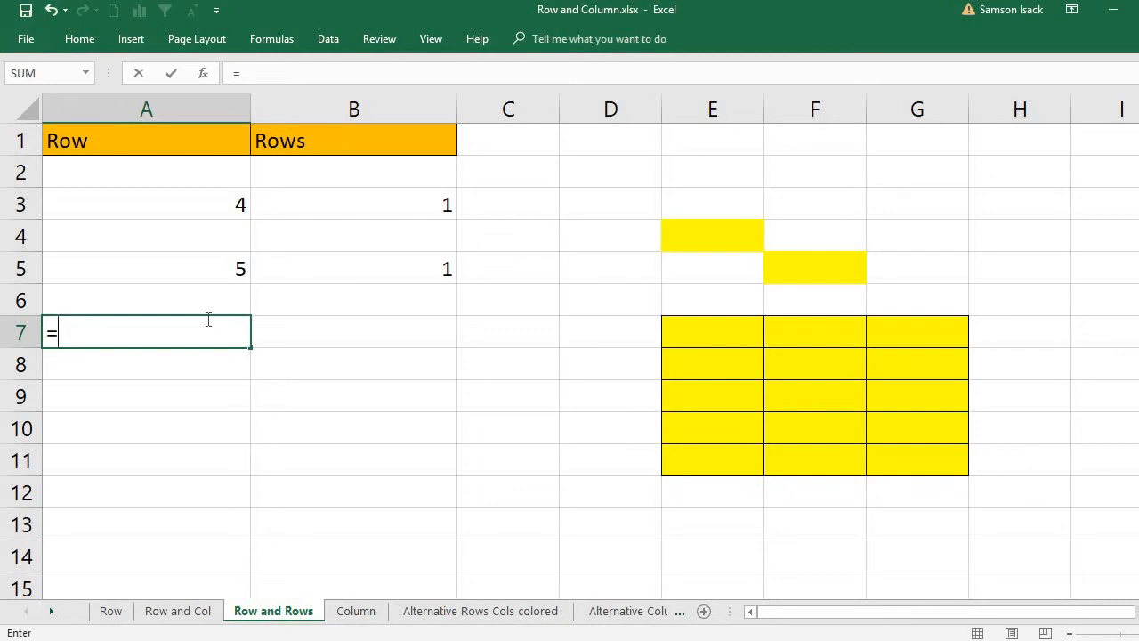
{"action": "type", "text": "Ro"}
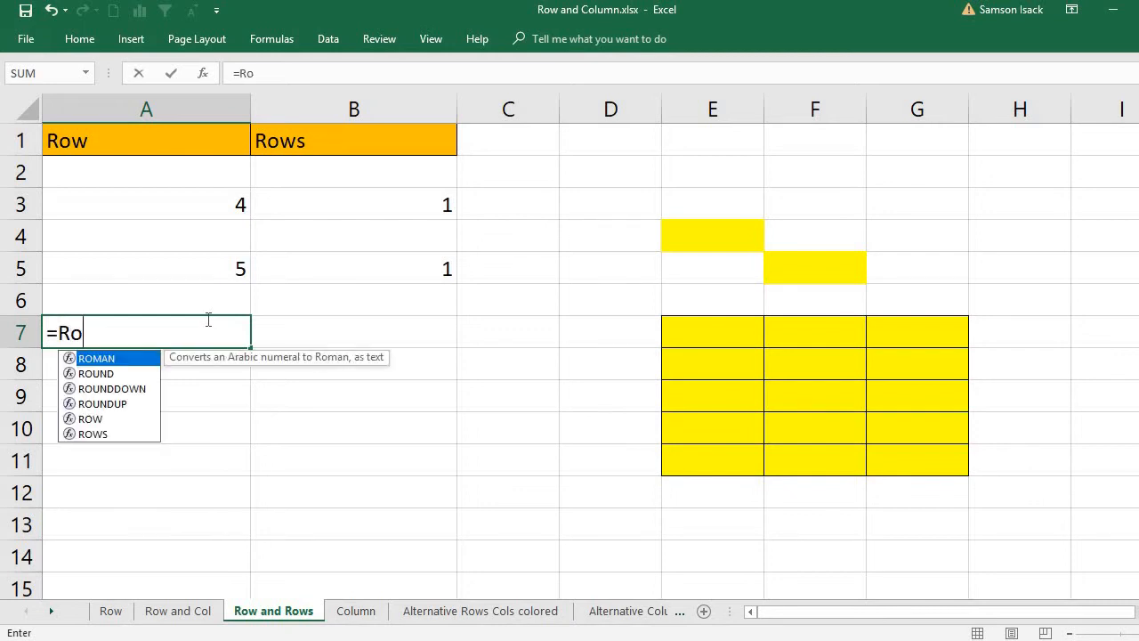
{"action": "type", "text": "w("}
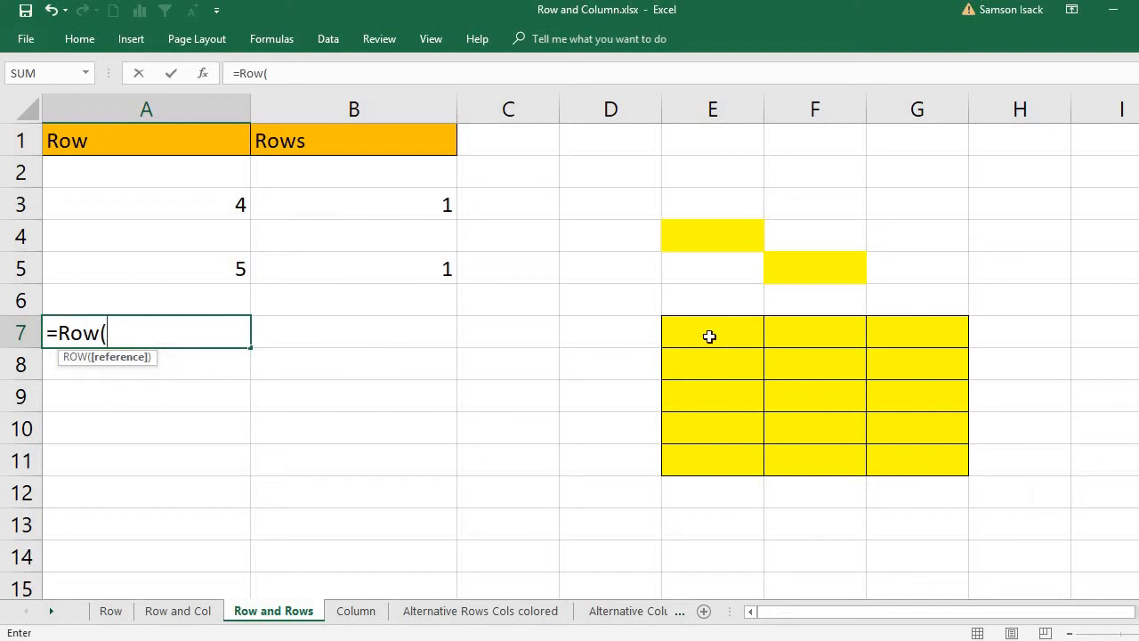
{"action": "left_click_drag", "start_coordinate": [727, 330], "coordinate": [887, 475]}
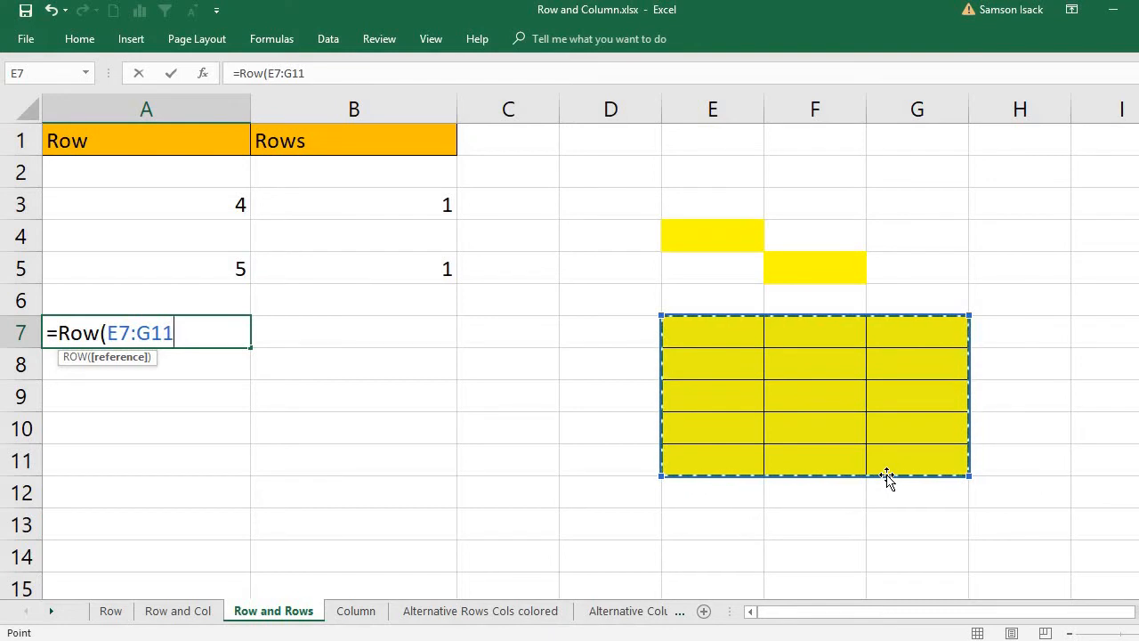
{"action": "type", "text": ")"}
{"action": "key", "text": "Return"}
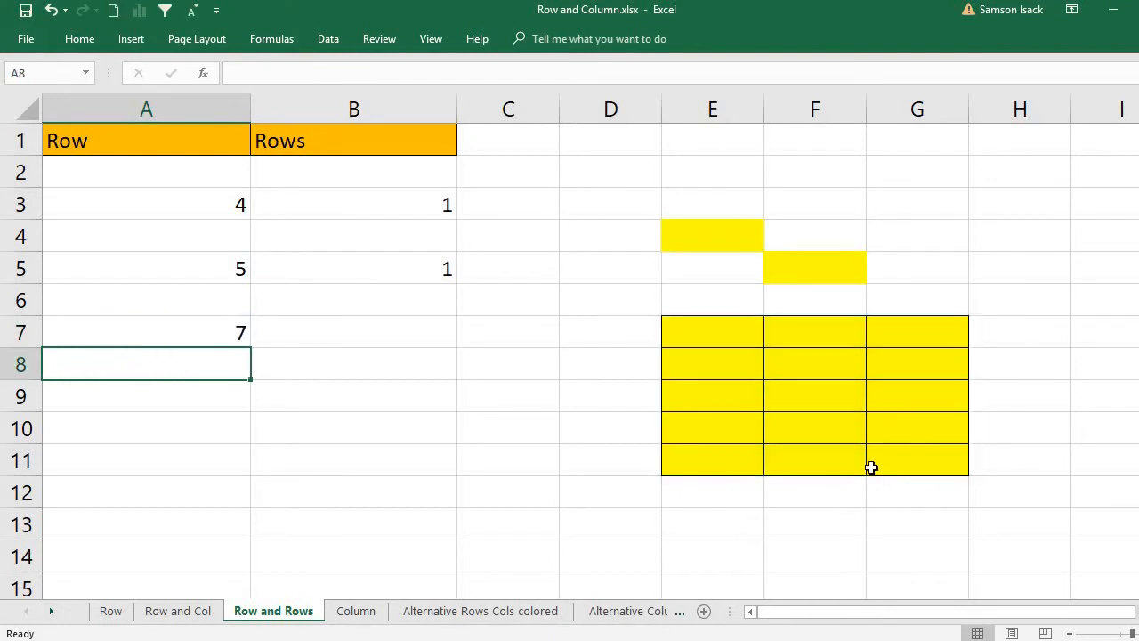
Check the ROW formula in A7 against E7, the first cell of its referenced range
{"action": "left_click", "coordinate": [218, 333]}
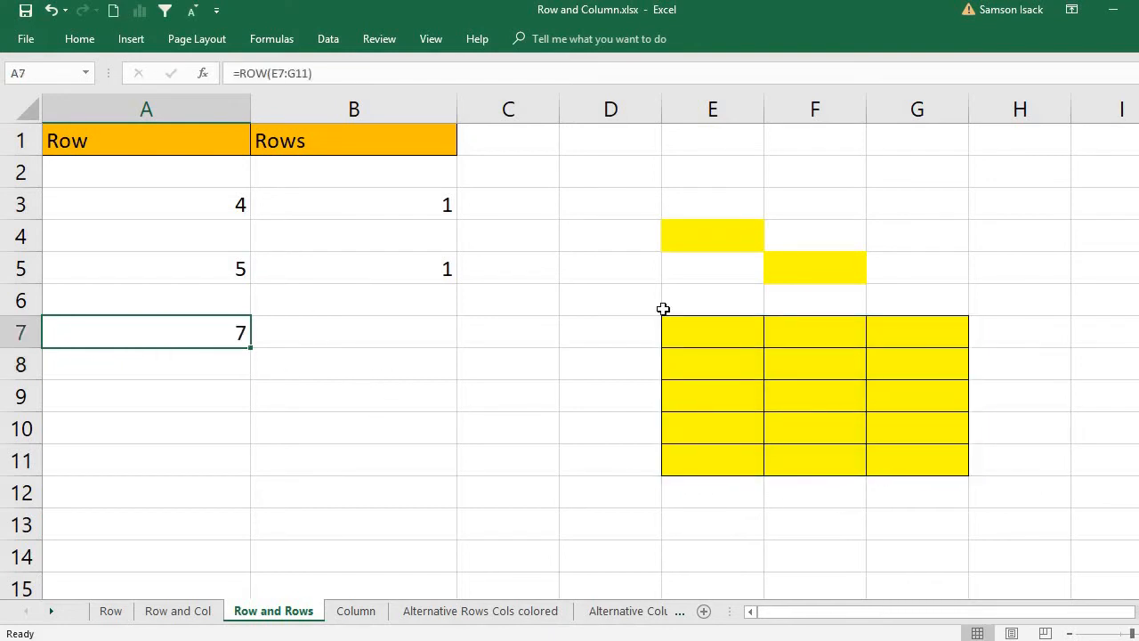
{"action": "left_click", "coordinate": [726, 332]}
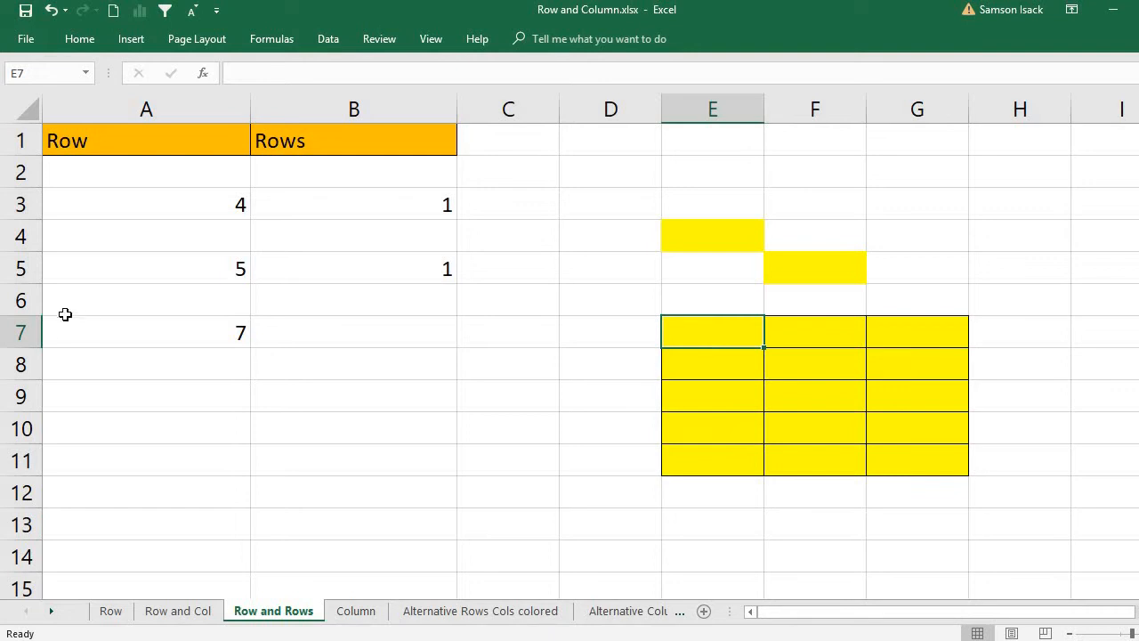
{"action": "left_click", "coordinate": [102, 327]}
{"action": "double_click", "coordinate": [103, 327]}
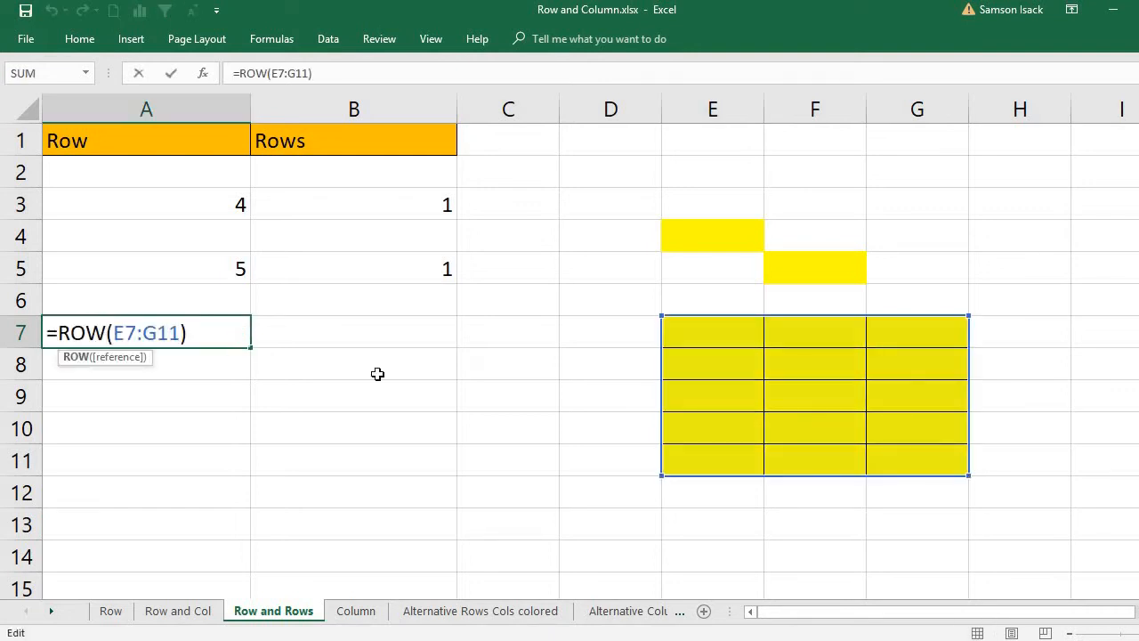
{"action": "key", "text": "Return"}
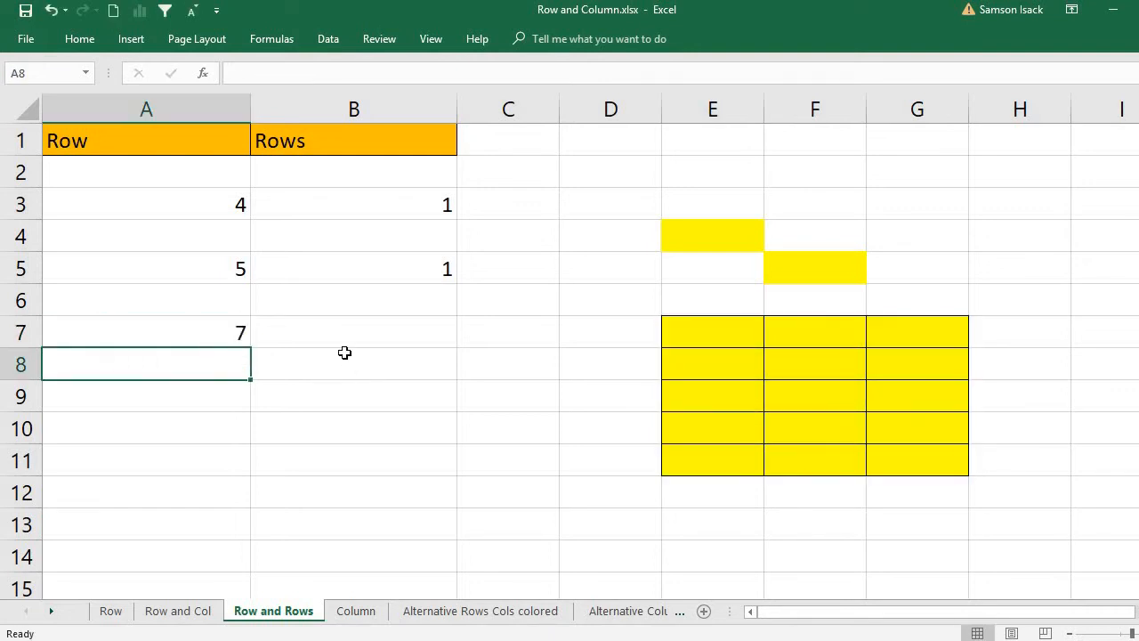
Enter the formula =ROWS(E7:G11) in cell B7 to count the rows in the bordered yellow range
{"action": "left_click", "coordinate": [385, 323]}
{"action": "type", "text": "="}
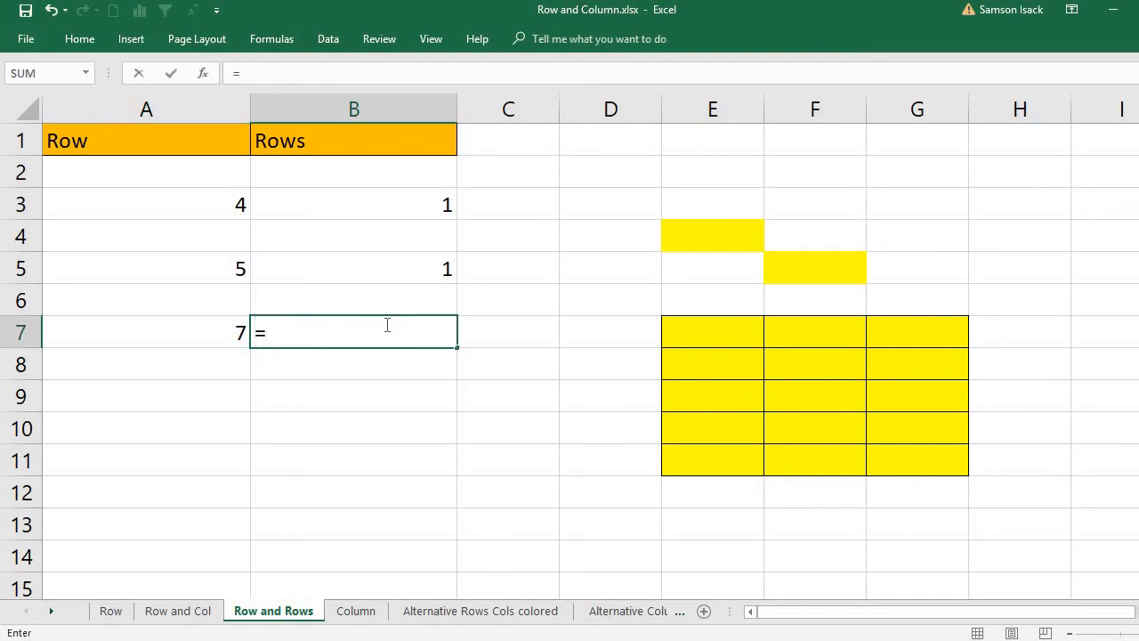
{"action": "type", "text": "Ro"}
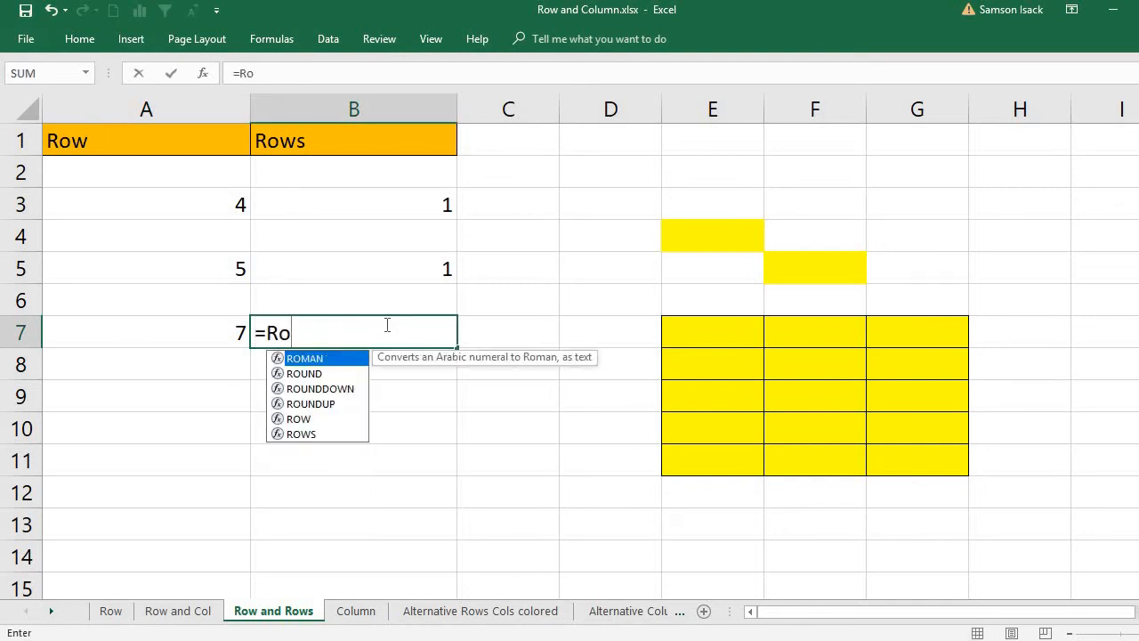
{"action": "type", "text": "ws("}
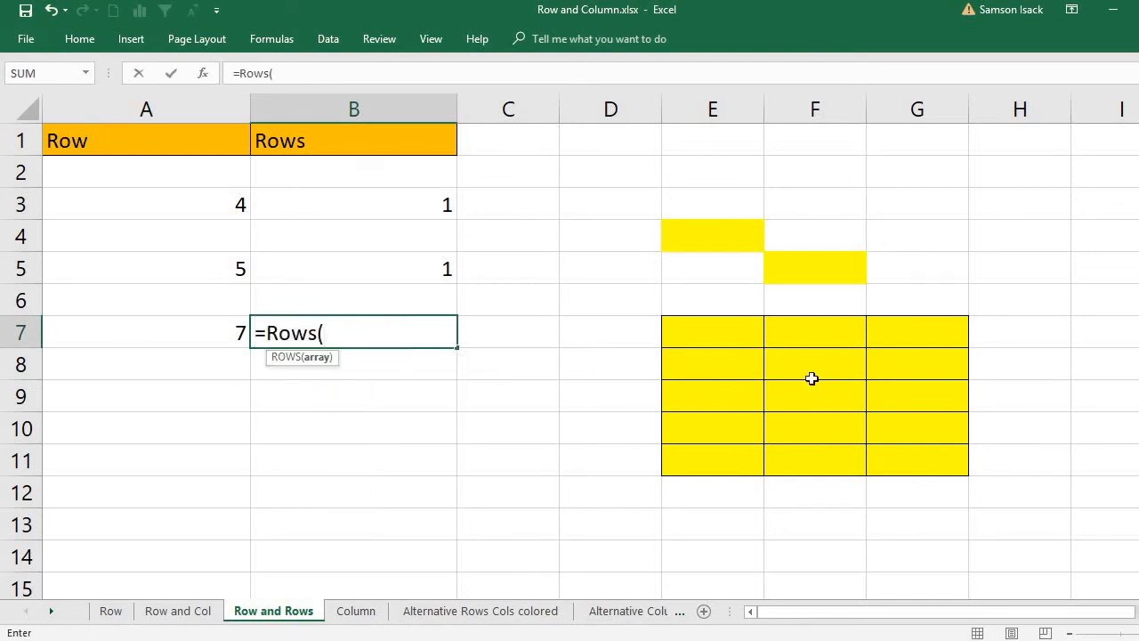
{"action": "left_click_drag", "start_coordinate": [709, 339], "coordinate": [935, 454]}
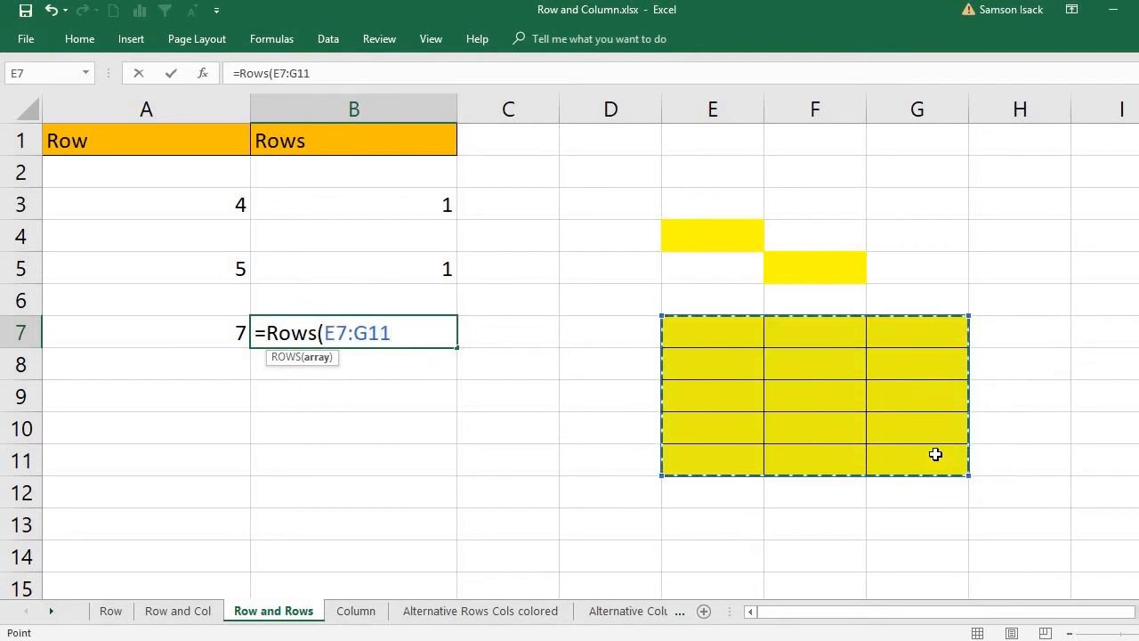
{"action": "type", "text": ")"}
{"action": "key", "text": "Return"}
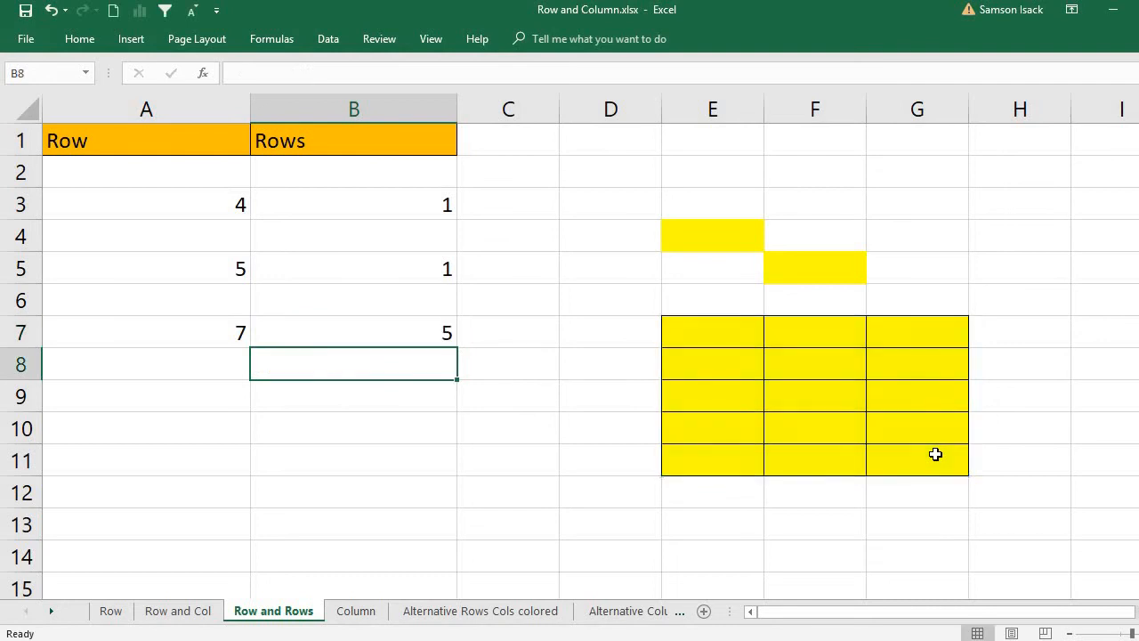
Compare the ROWS result in B7 with rows E7 to E11 of the yellow range, and the ROW result in A7 with cell E7
{"action": "left_click", "coordinate": [368, 328]}
{"action": "left_click", "coordinate": [699, 331]}
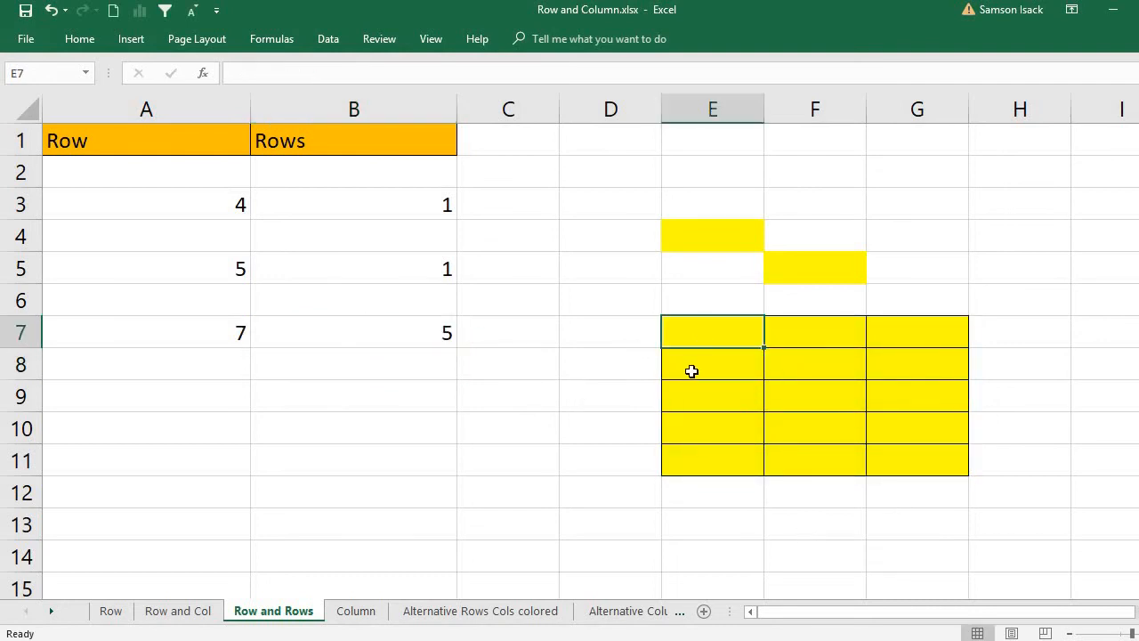
{"action": "left_click", "coordinate": [690, 370]}
{"action": "left_click", "coordinate": [691, 398]}
{"action": "left_click", "coordinate": [696, 427]}
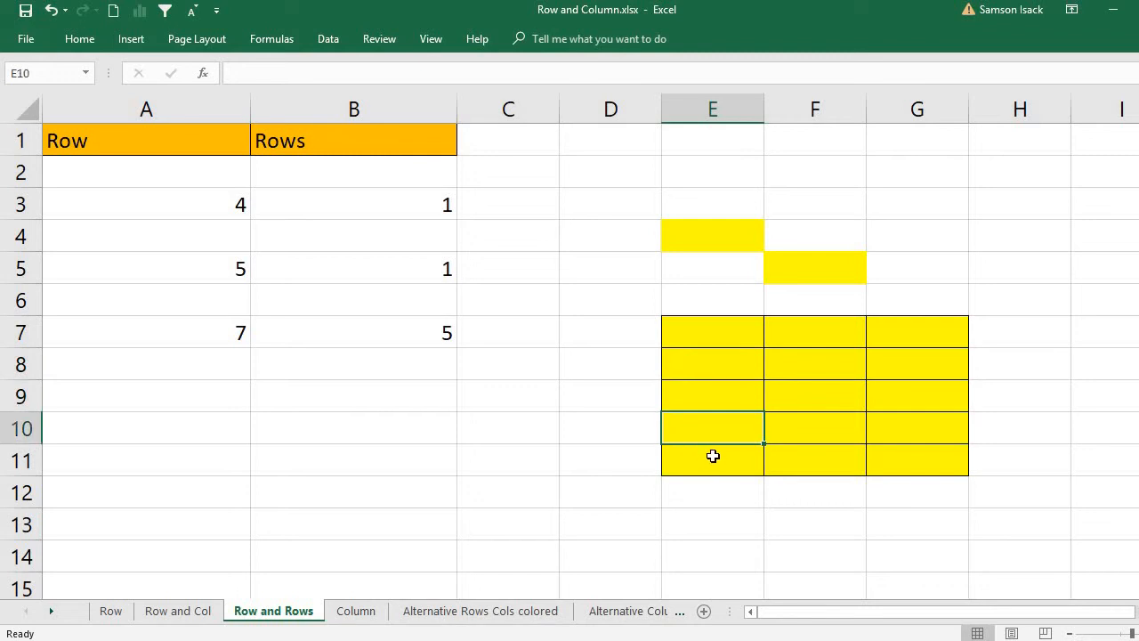
{"action": "left_click", "coordinate": [710, 457]}
{"action": "left_click", "coordinate": [394, 333]}
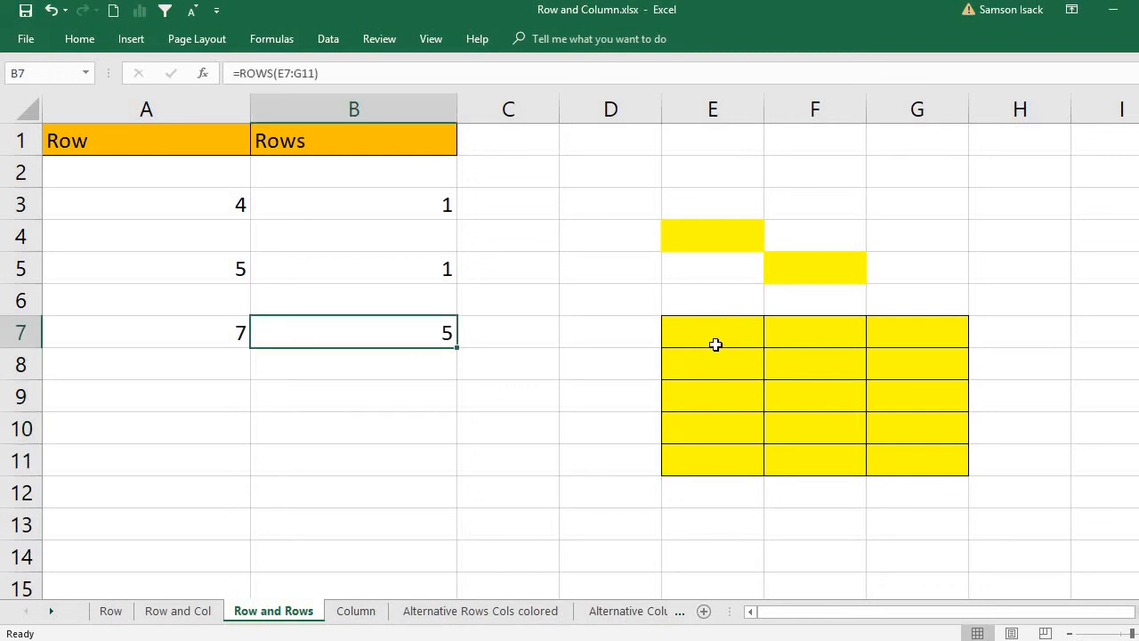
{"action": "left_click_drag", "start_coordinate": [717, 343], "coordinate": [702, 460]}
{"action": "left_click", "coordinate": [213, 327]}
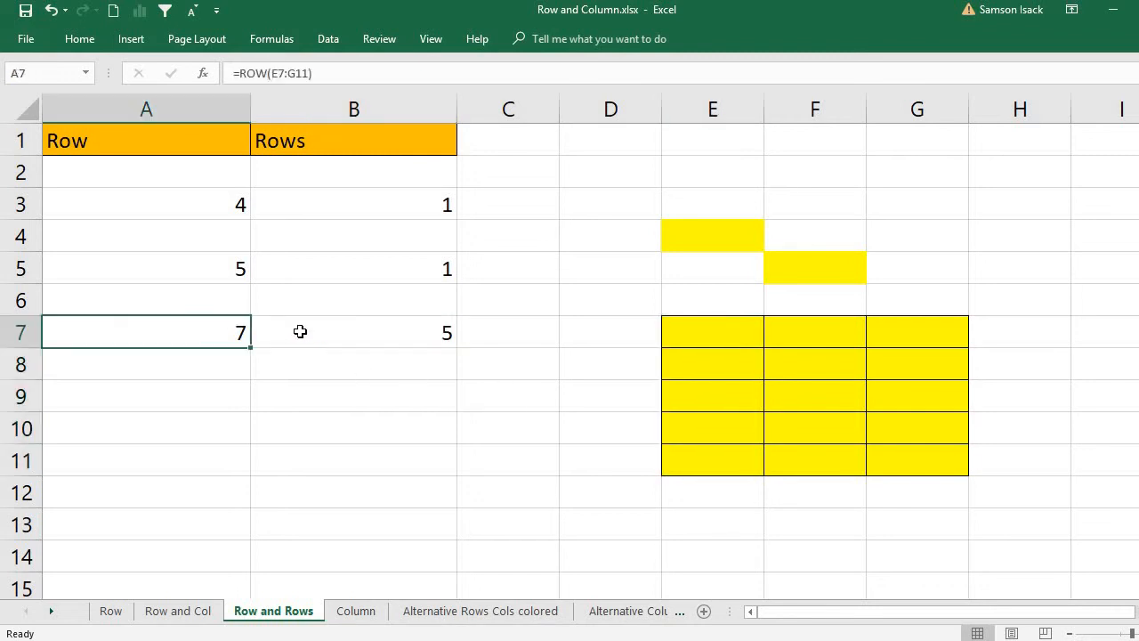
{"action": "left_click", "coordinate": [715, 325]}
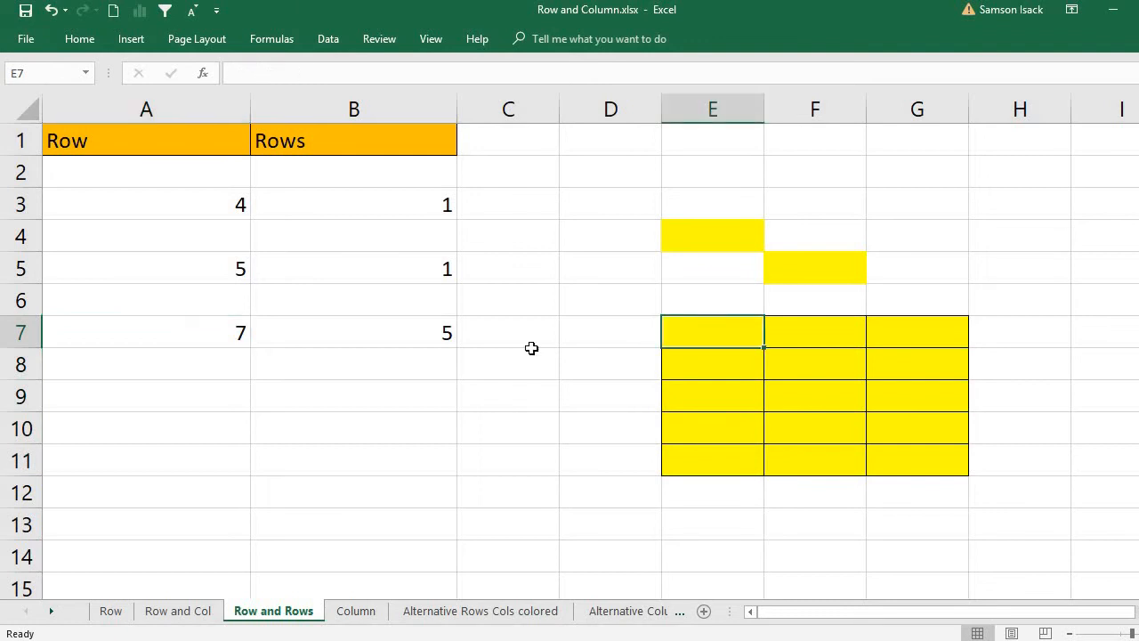
{"action": "left_click", "coordinate": [176, 331]}
{"action": "left_click", "coordinate": [723, 330]}
Enter the formula =ROW() without a reference in cell A9 to return that cell's own row number
{"action": "left_click", "coordinate": [223, 400]}
{"action": "type", "text": "="}
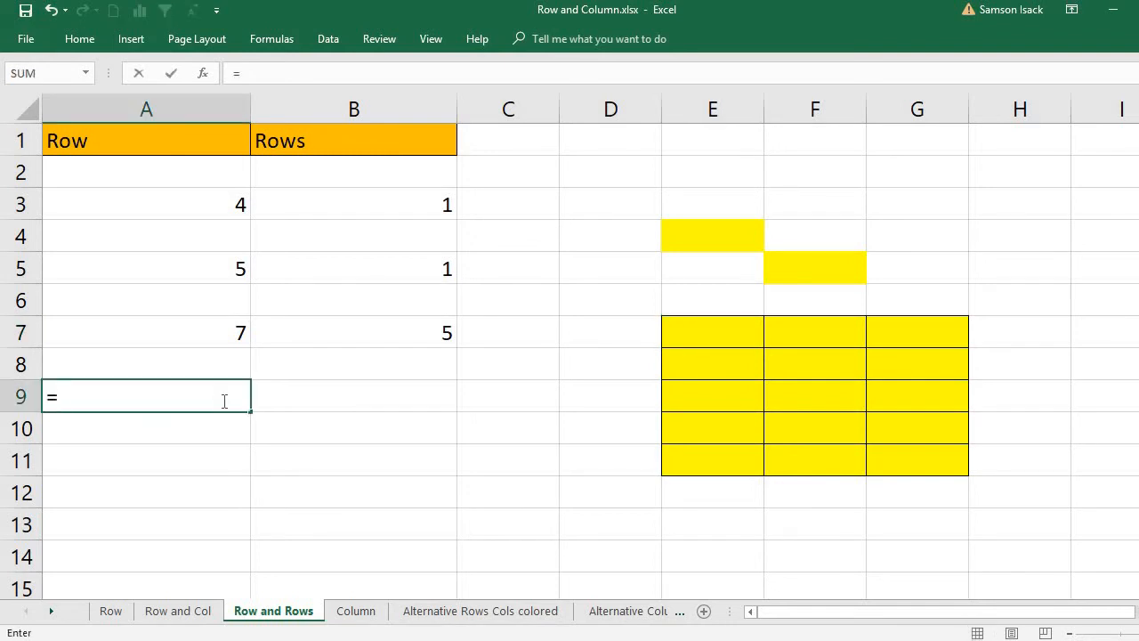
{"action": "type", "text": "Row"}
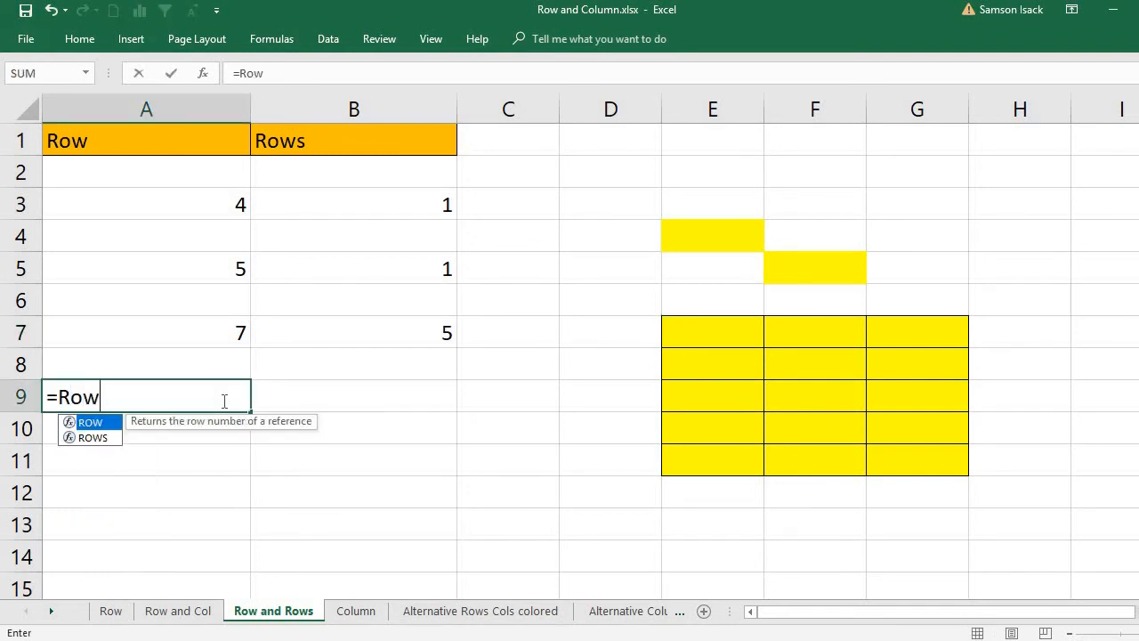
{"action": "type", "text": "()"}
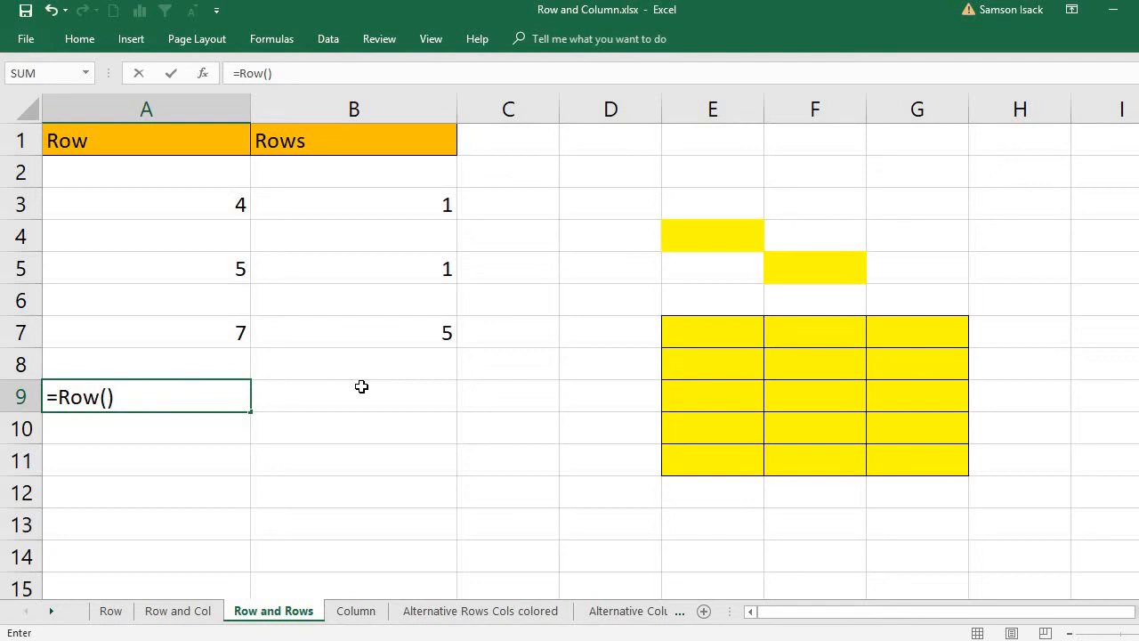
{"action": "key", "text": "Return"}
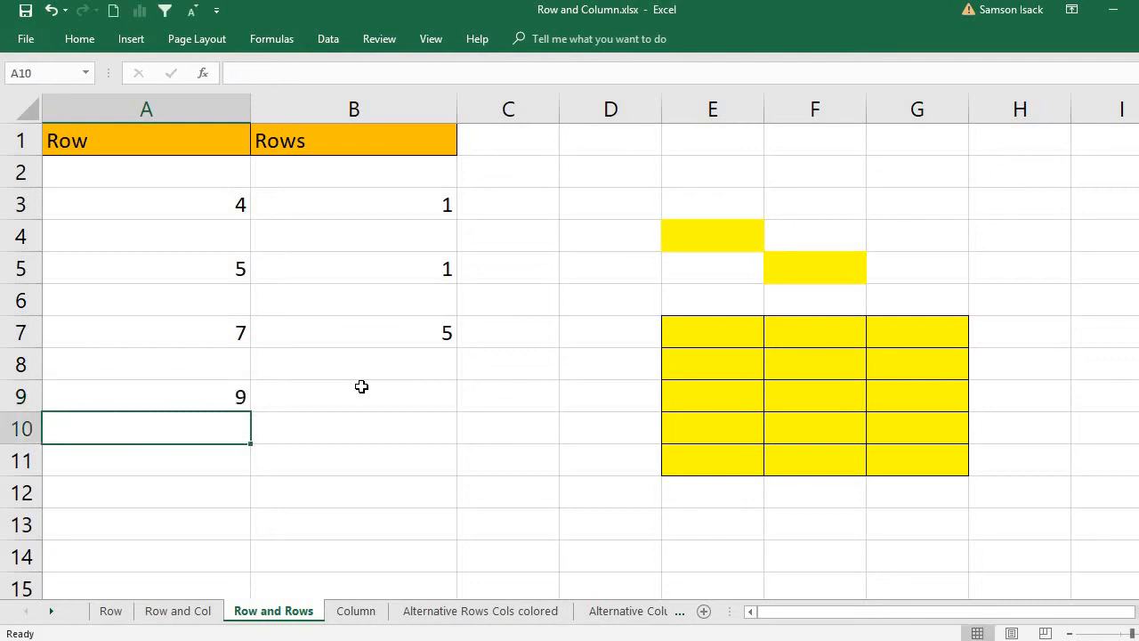
Review the ROW formula without a reference in A9, leaving it as is, and select the adjacent cell B9
{"action": "left_click", "coordinate": [238, 394]}
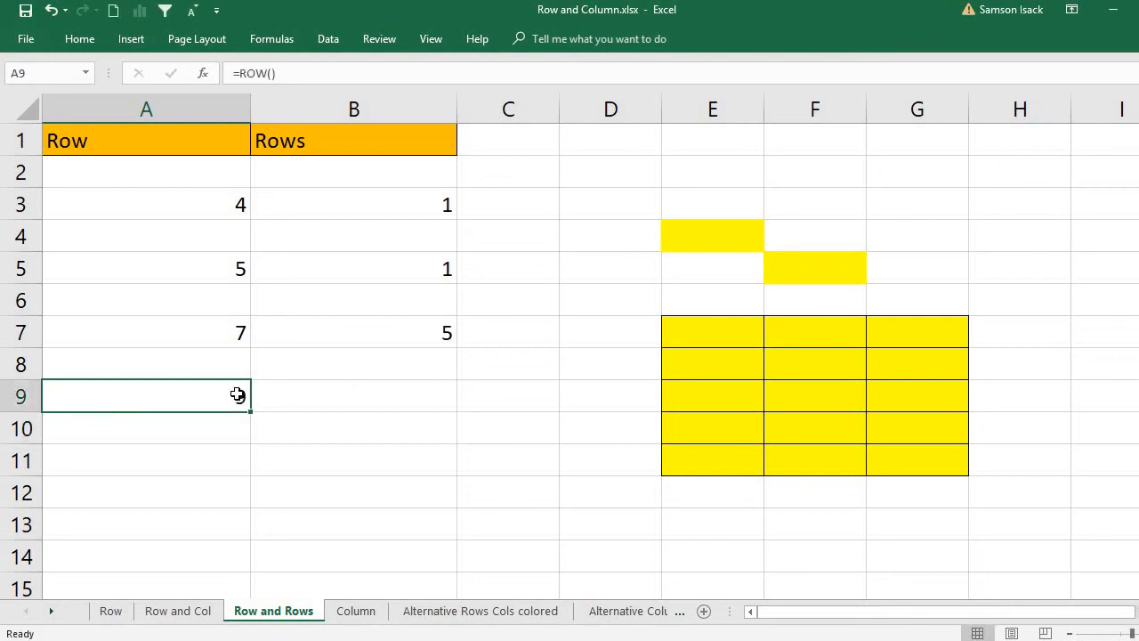
{"action": "double_click", "coordinate": [129, 394]}
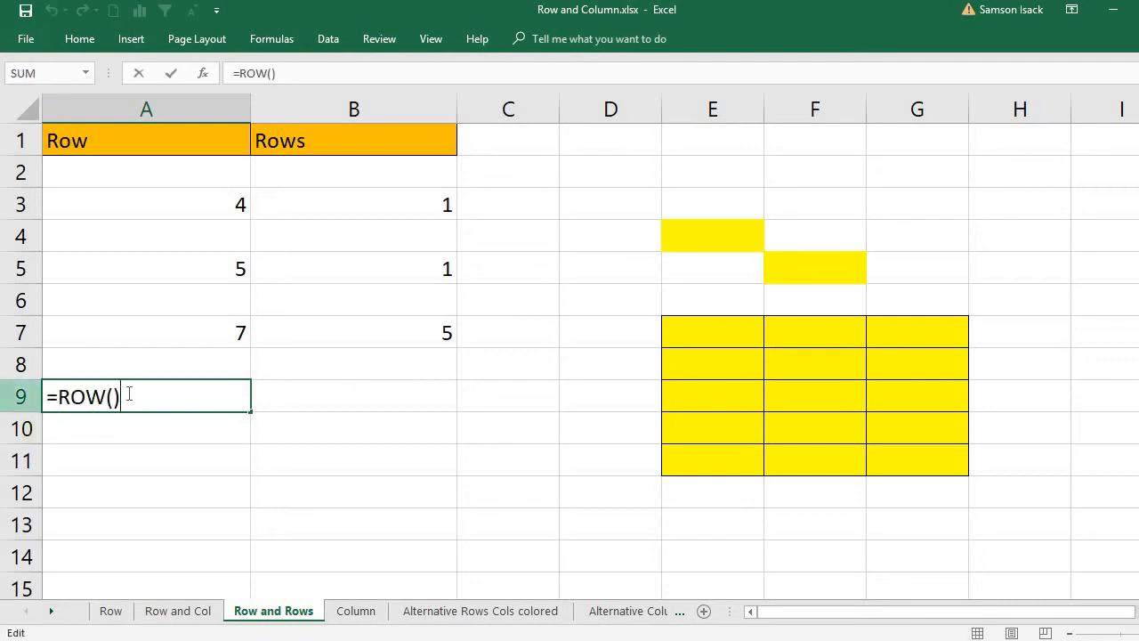
{"action": "key", "text": "Return"}
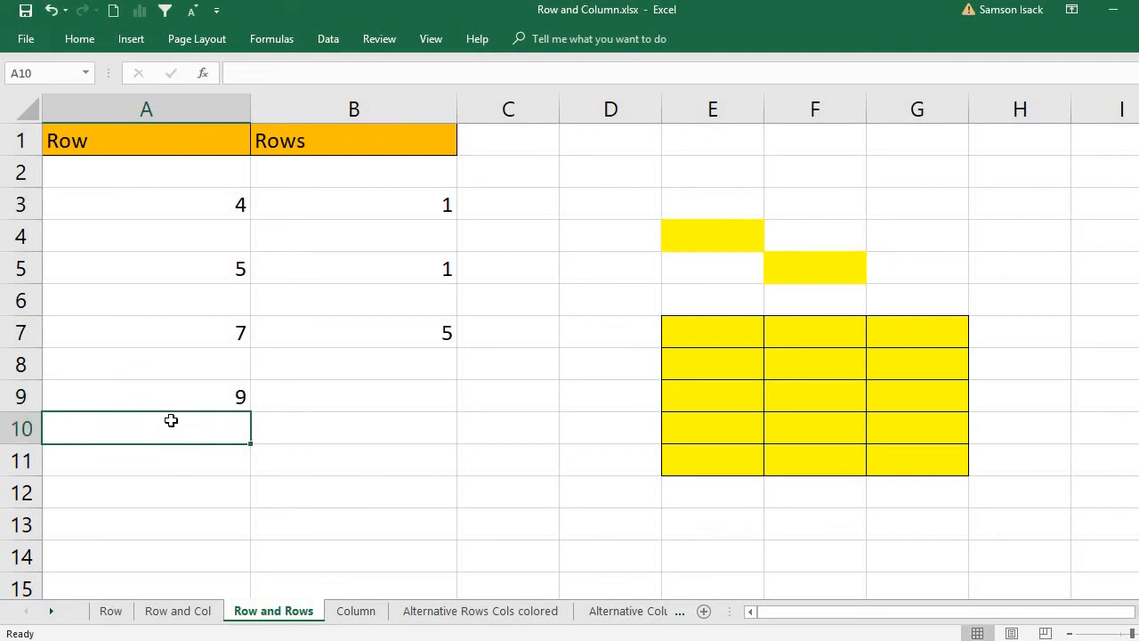
{"action": "left_click", "coordinate": [193, 399]}
{"action": "left_click", "coordinate": [377, 399]}
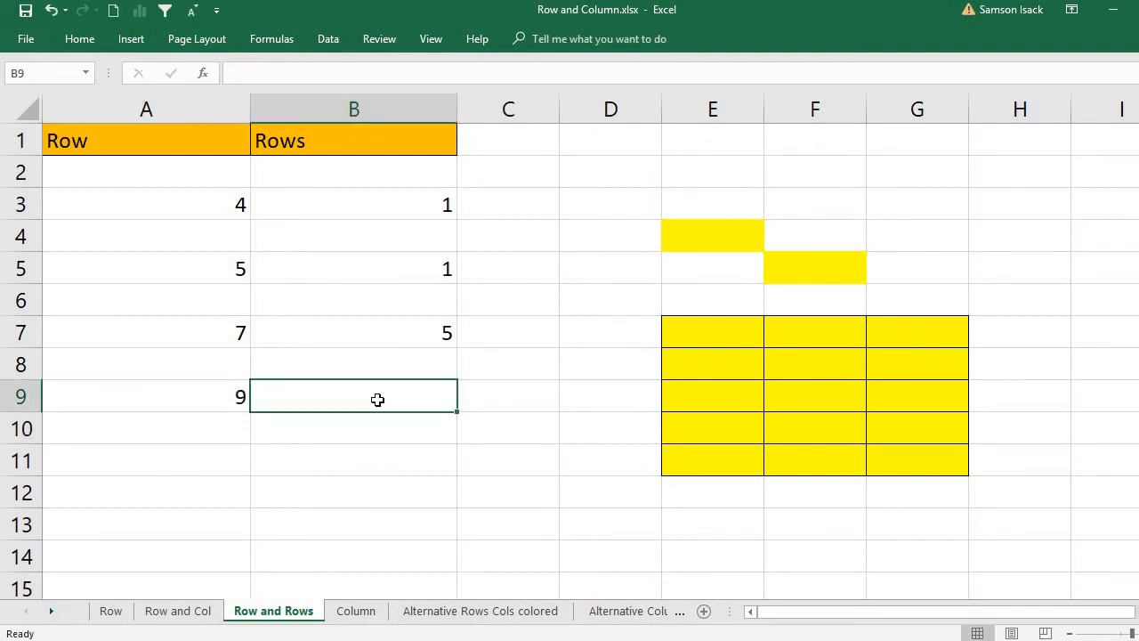
Try to enter the formula =ROWS() without a reference in cell B9, dismissing the error dialog after each attempt
{"action": "type", "text": "="}
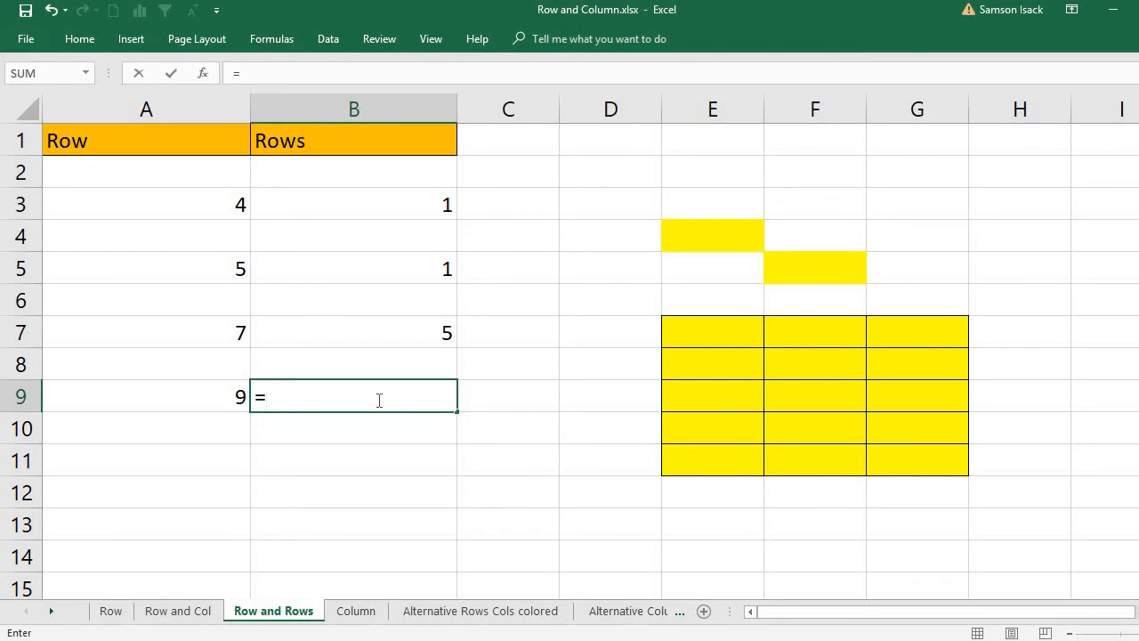
{"action": "type", "text": "R"}
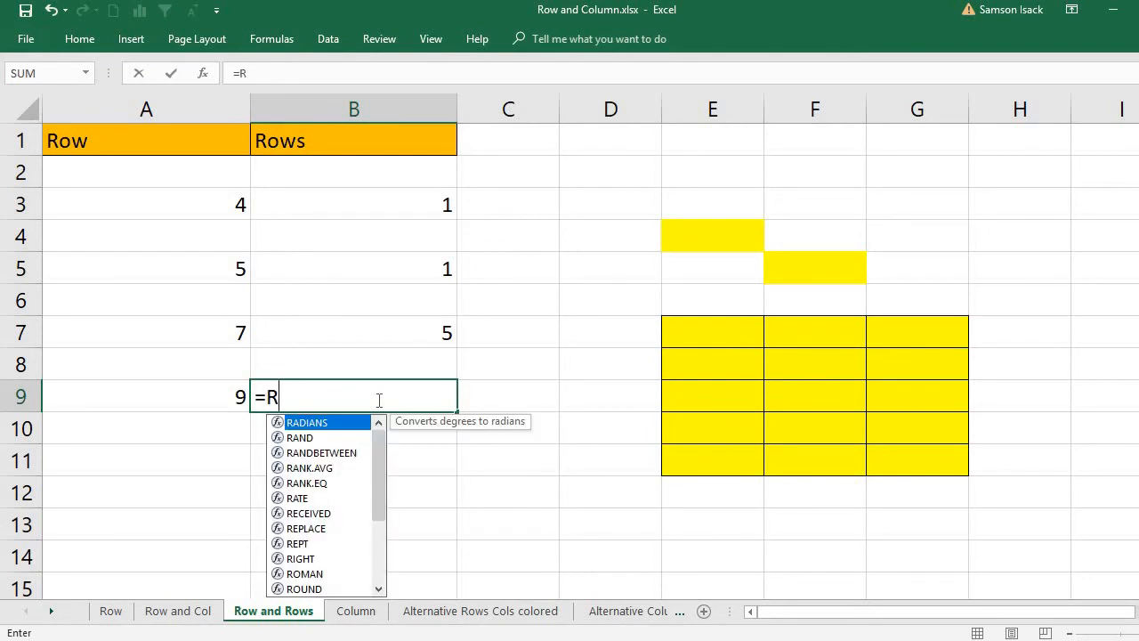
{"action": "type", "text": "ows"}
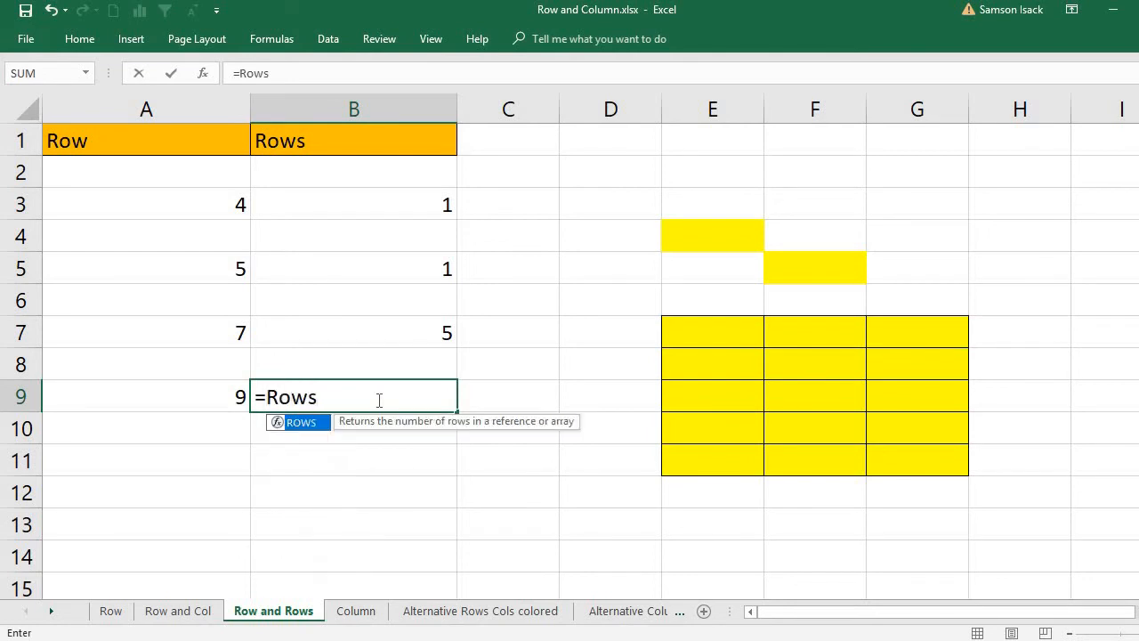
{"action": "type", "text": "()"}
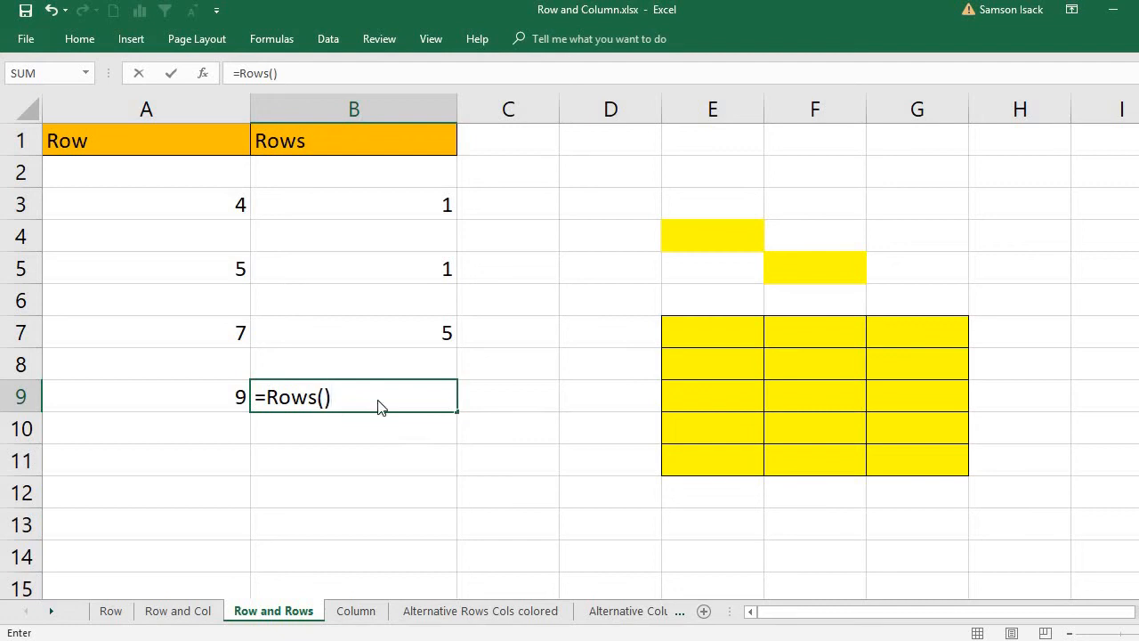
{"action": "key", "text": "Return"}
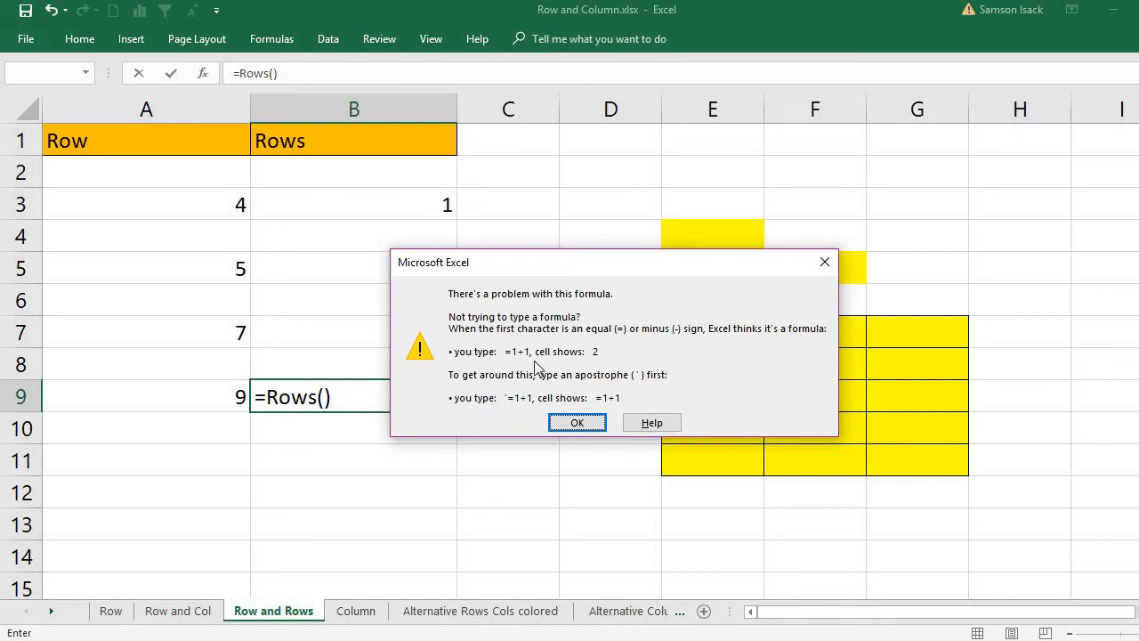
{"action": "left_click", "coordinate": [813, 263]}
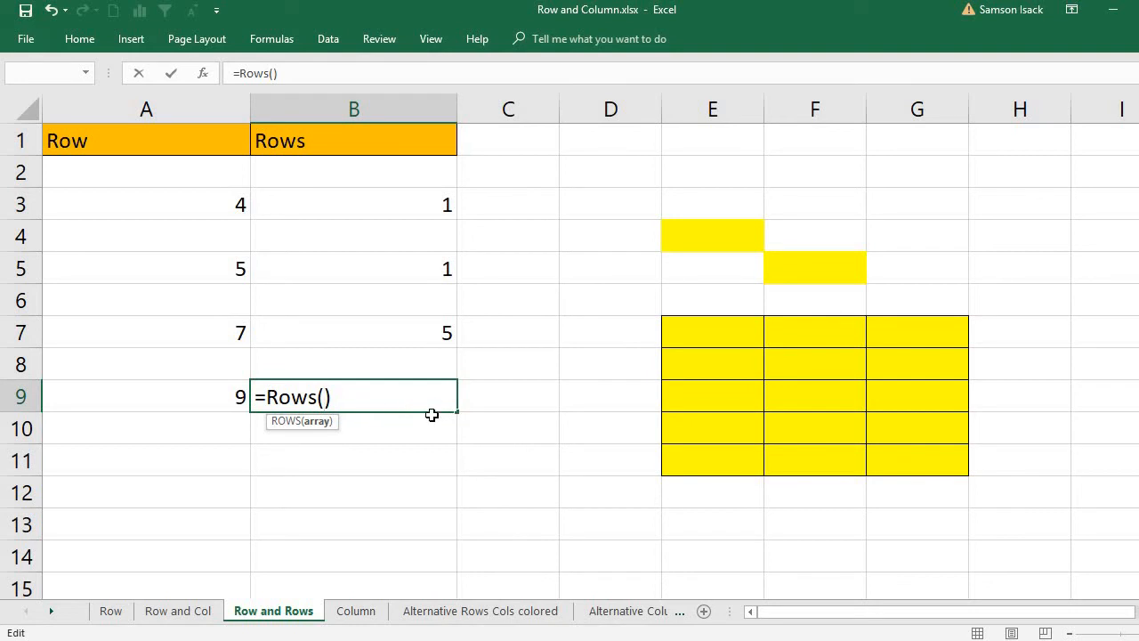
{"action": "left_click", "coordinate": [371, 394]}
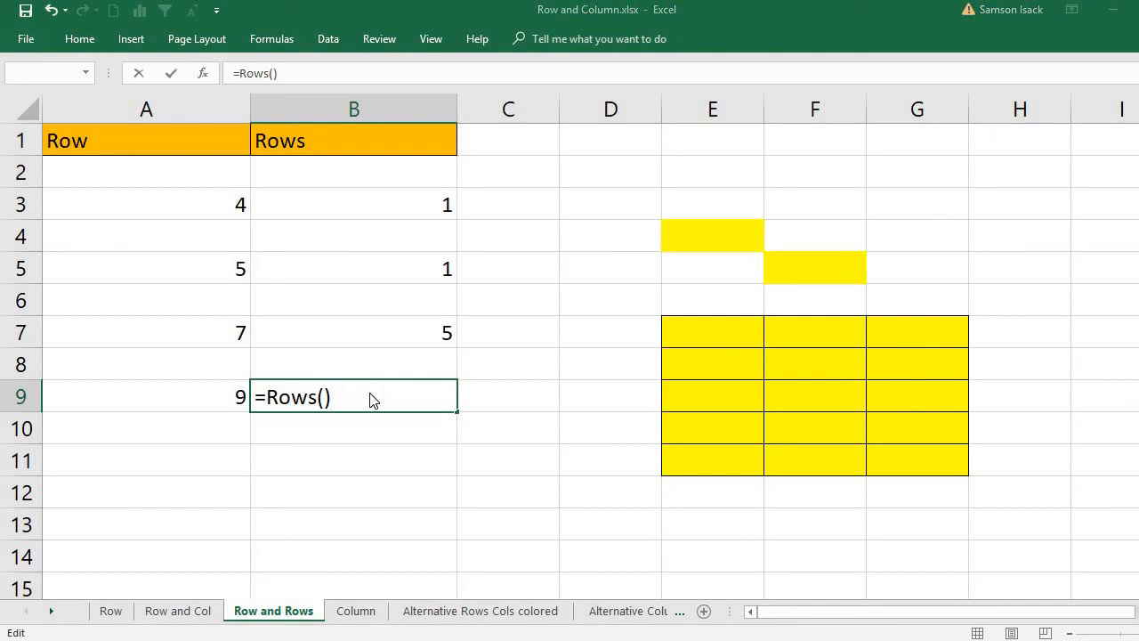
{"action": "key", "text": "Return"}
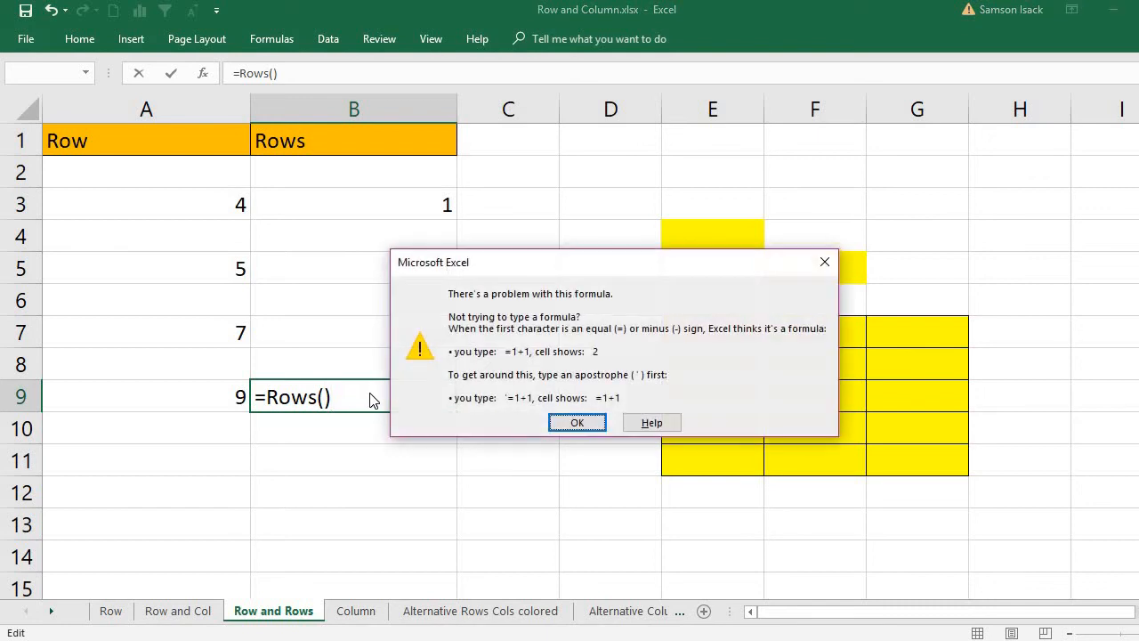
{"action": "left_click", "coordinate": [578, 423]}
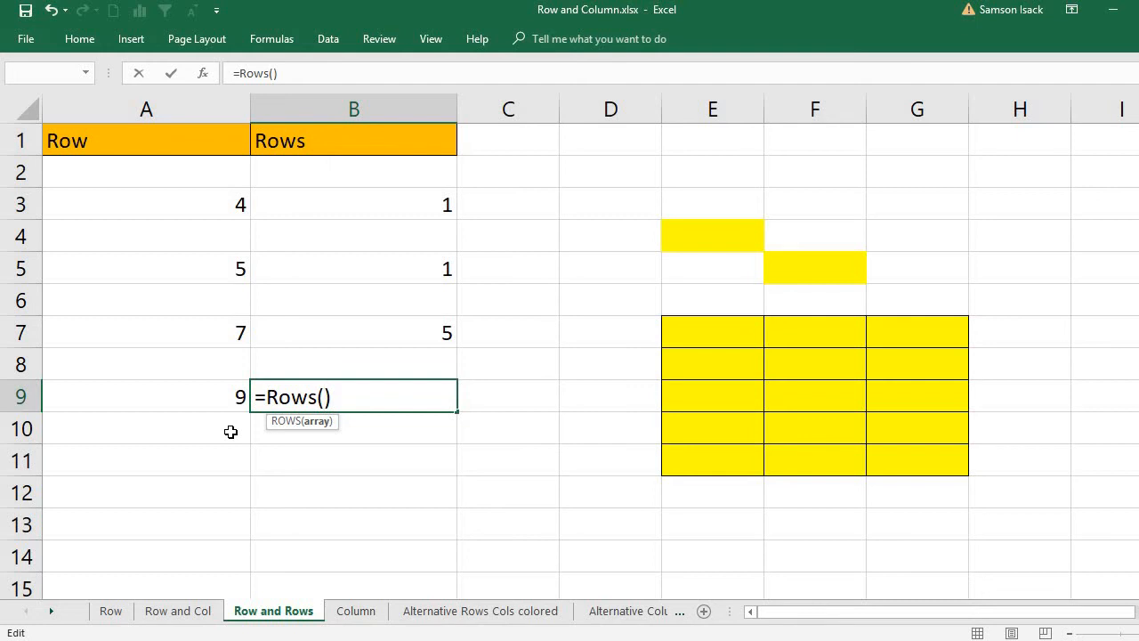
Add cell B9 as the array reference in the unfinished formula and enter it as =ROWS(B9)
{"action": "left_click_drag", "start_coordinate": [333, 397], "coordinate": [228, 387]}
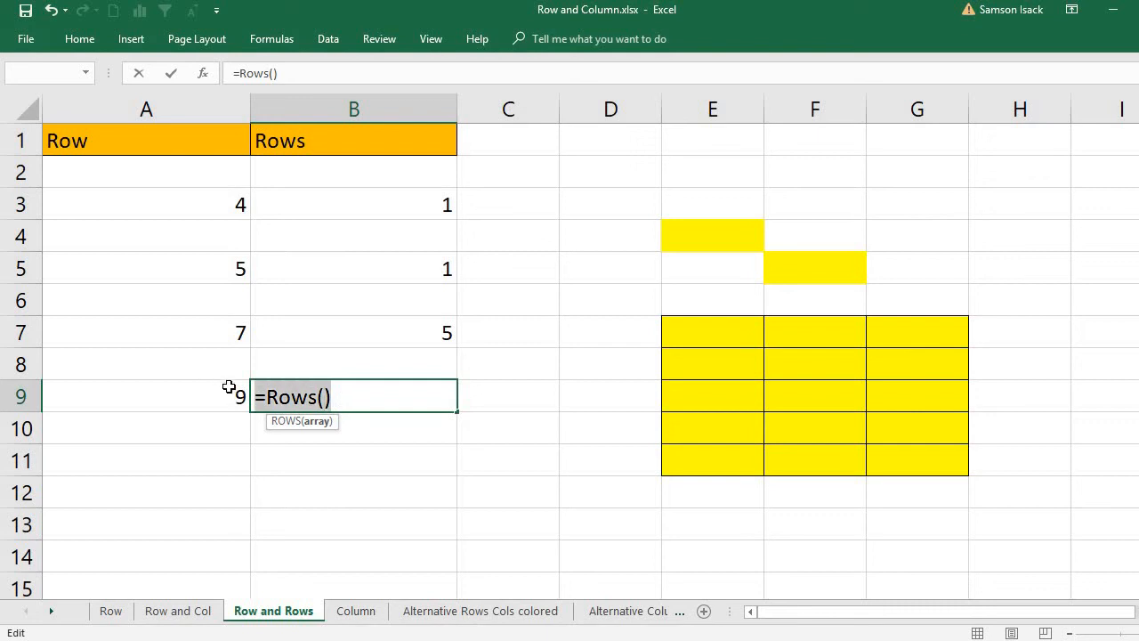
{"action": "left_click", "coordinate": [327, 397]}
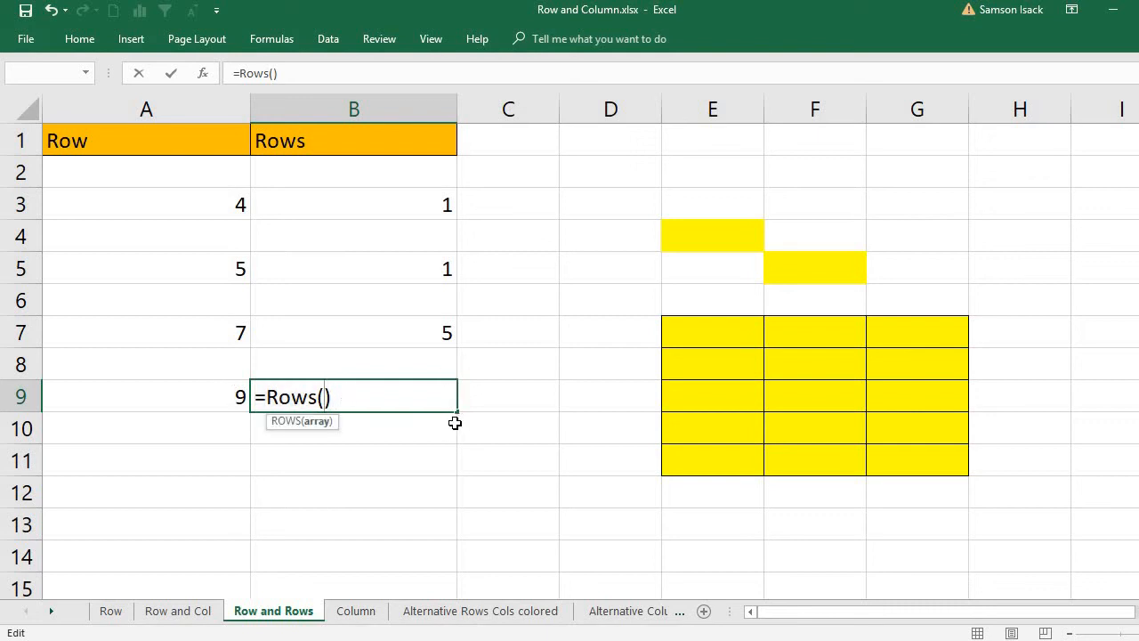
{"action": "type", "text": "9"}
{"action": "key", "text": "BackSpace"}
{"action": "type", "text": "B"}
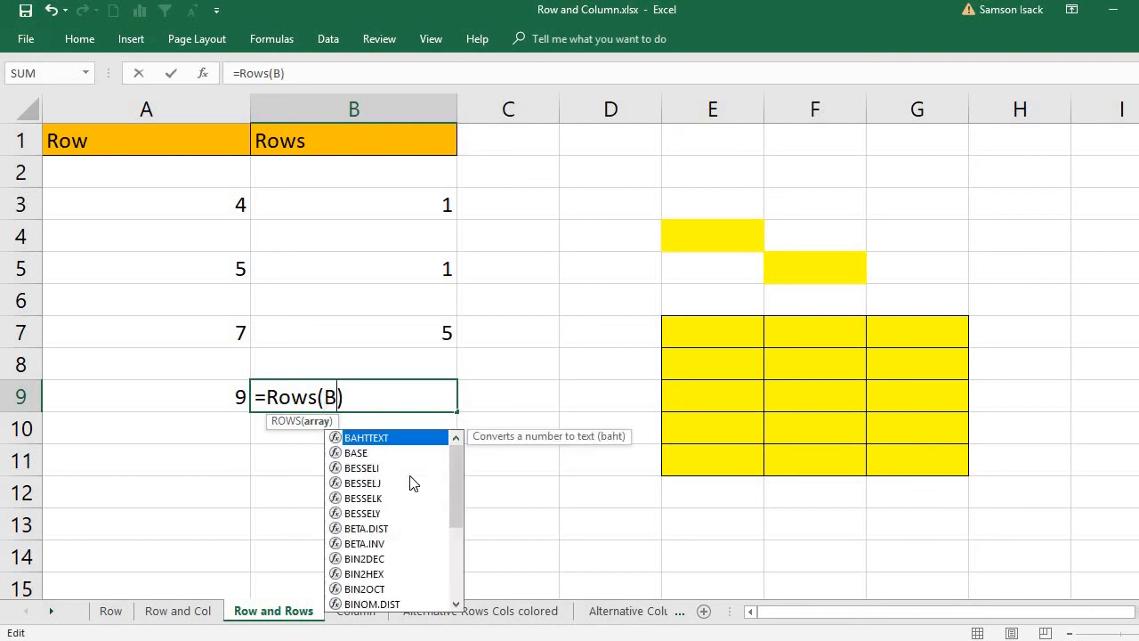
{"action": "type", "text": "9"}
{"action": "key", "text": "Return"}
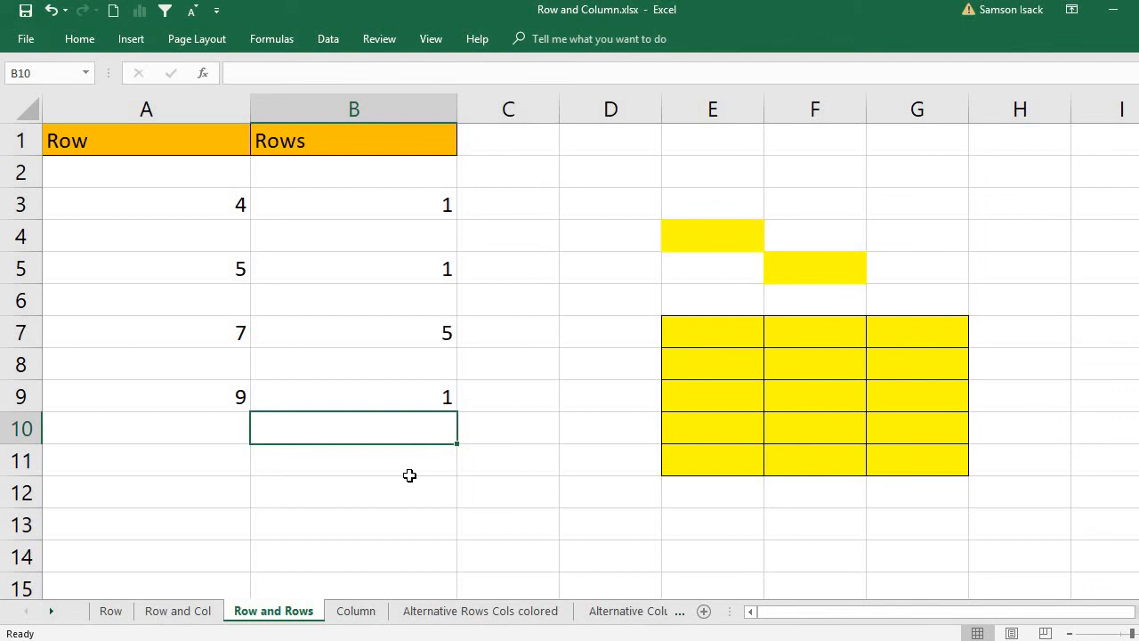
Compare the ROWS formula in B9 with the ROW formula in A9, and select the yellow cell E4
{"action": "left_click", "coordinate": [403, 397]}
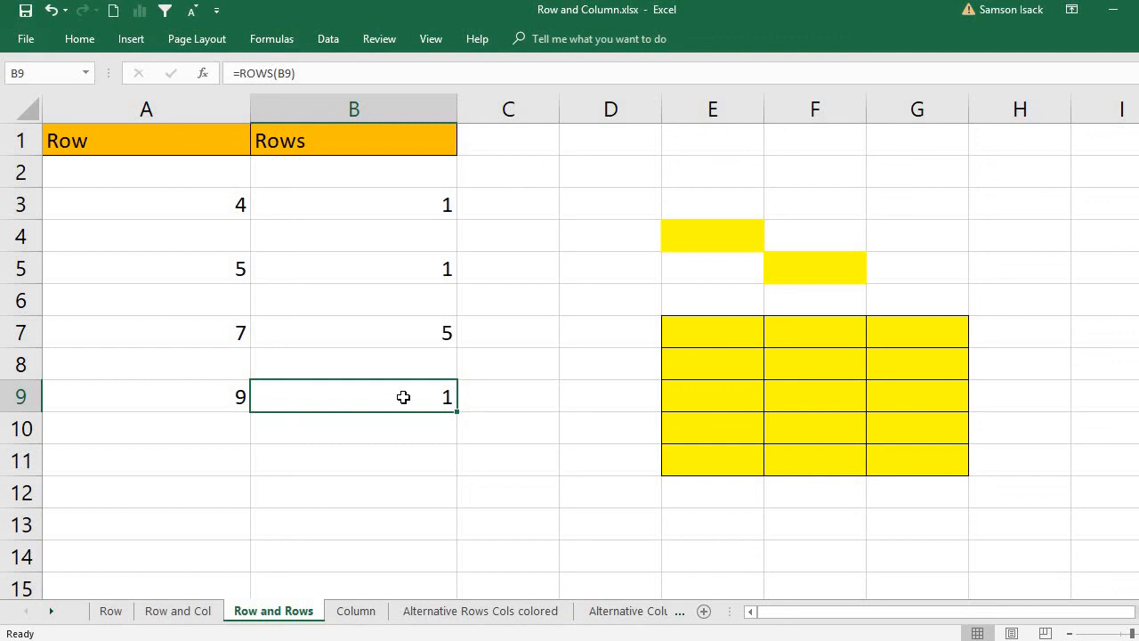
{"action": "left_click", "coordinate": [238, 390]}
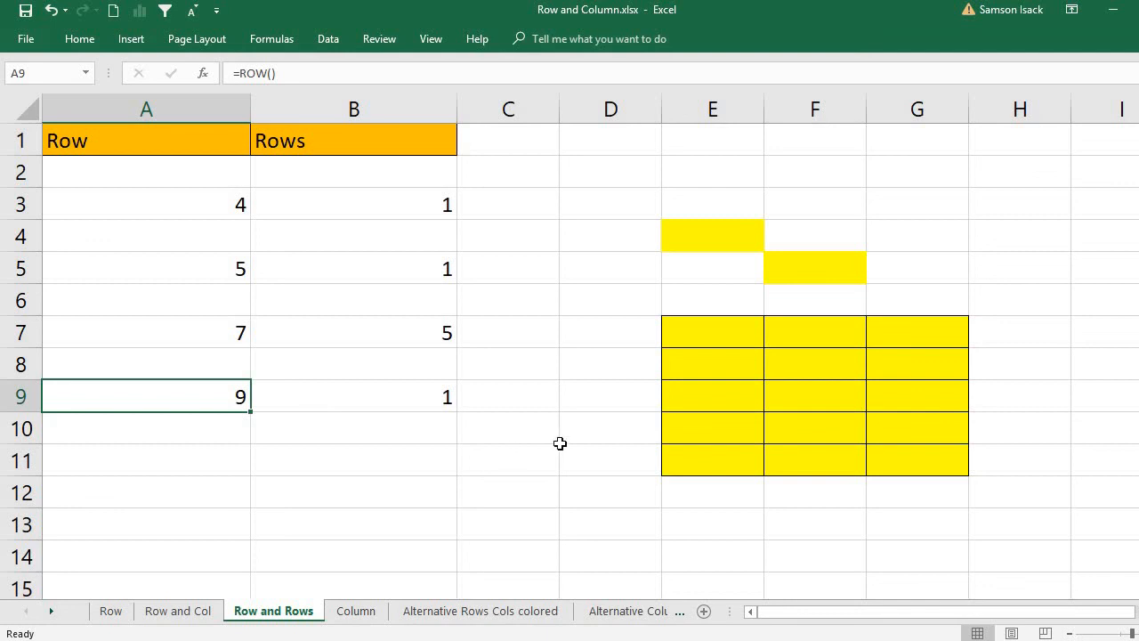
{"action": "left_click", "coordinate": [737, 243]}
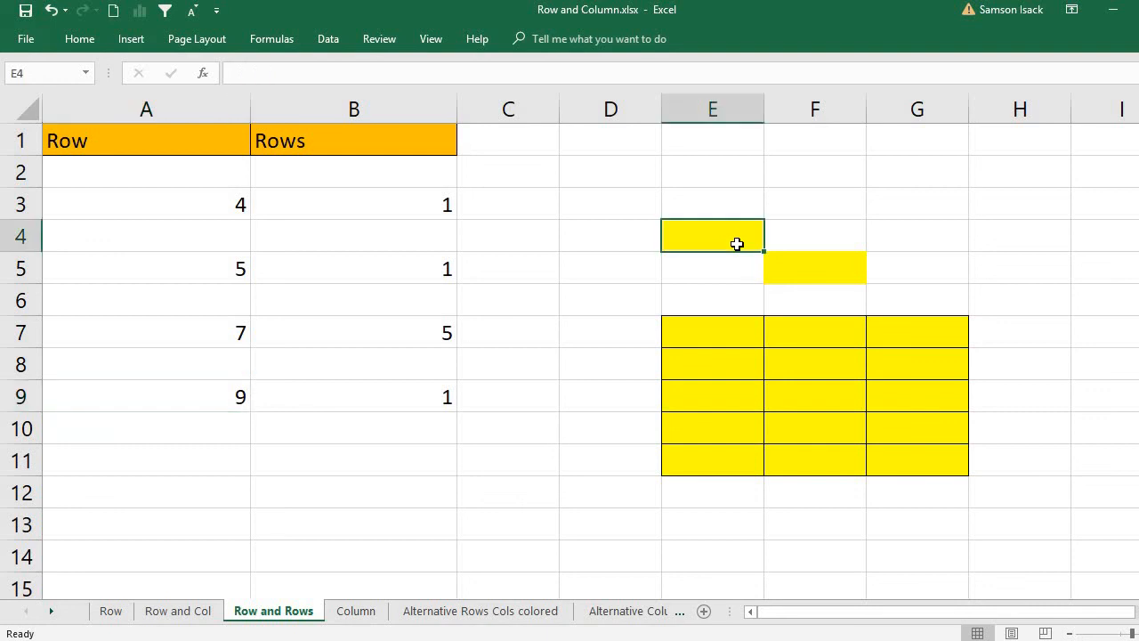